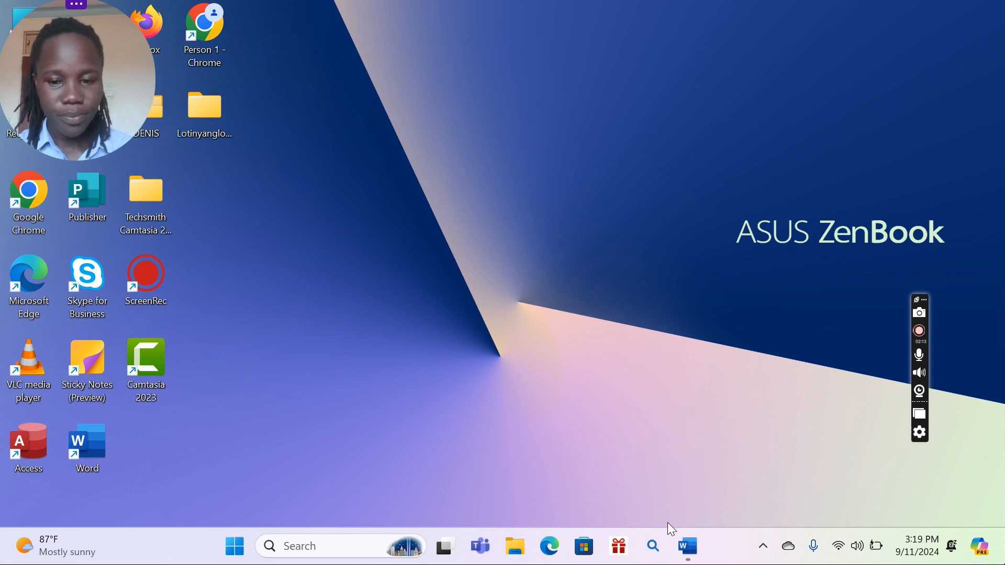
Switch to the open Research Sample document in Word.
{"action": "mouse_move", "coordinate": [675, 544]}
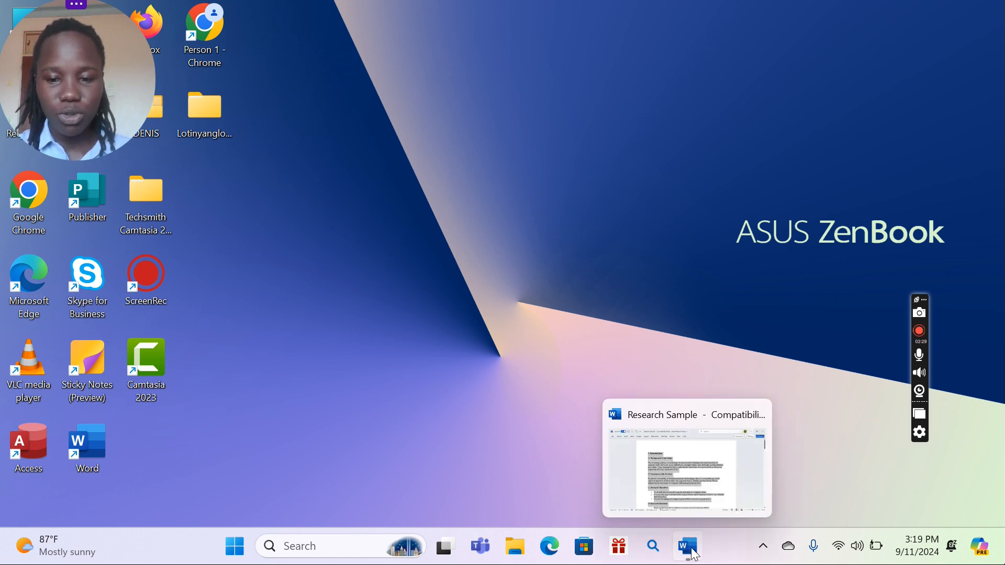
{"action": "left_click", "coordinate": [681, 482]}
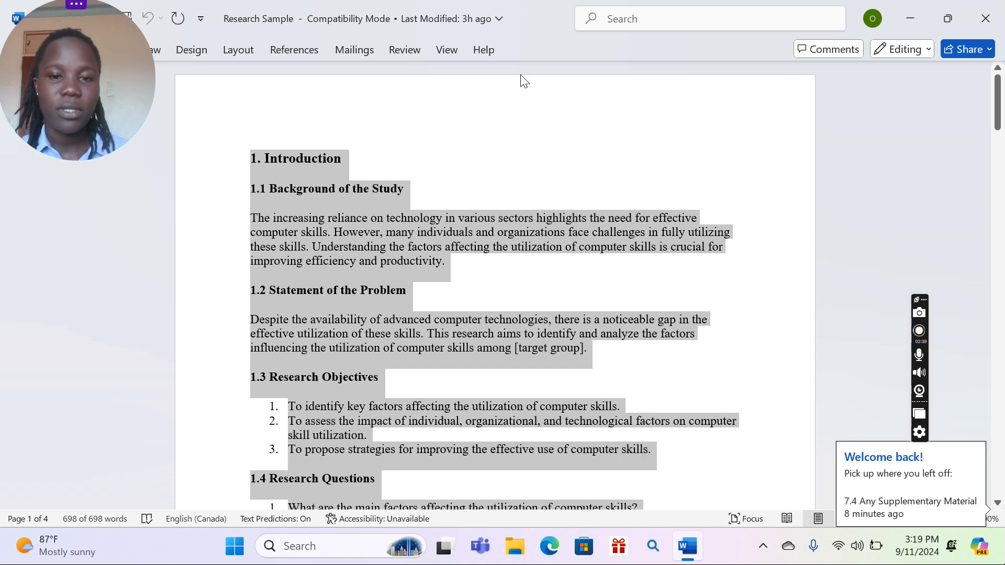
{"action": "double_click", "coordinate": [522, 130]}
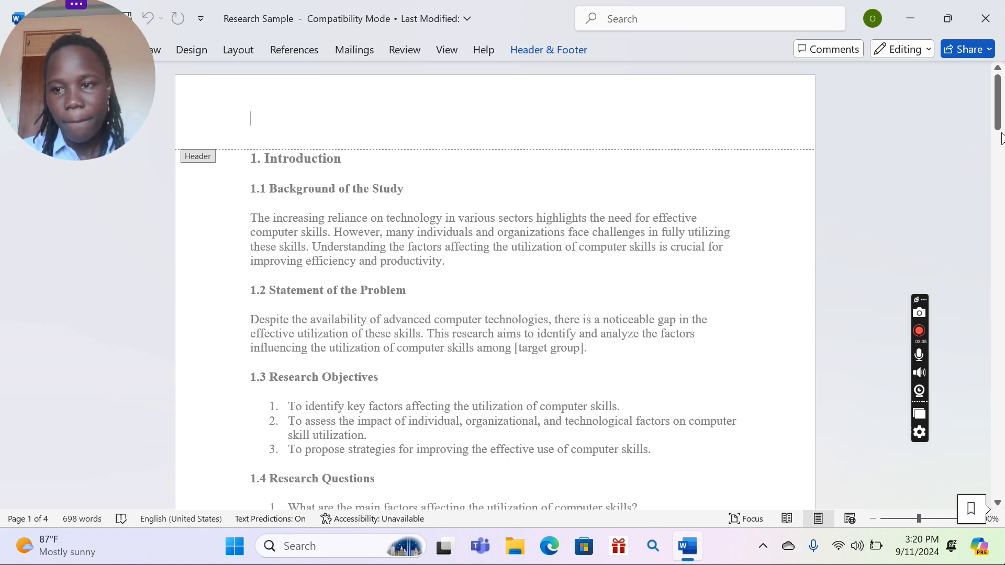
{"action": "mouse_move", "coordinate": [1000, 92]}
{"action": "left_mouse_down"}
{"action": "mouse_move", "coordinate": [1000, 435]}
{"action": "mouse_move", "coordinate": [984, 89]}
{"action": "left_mouse_up"}
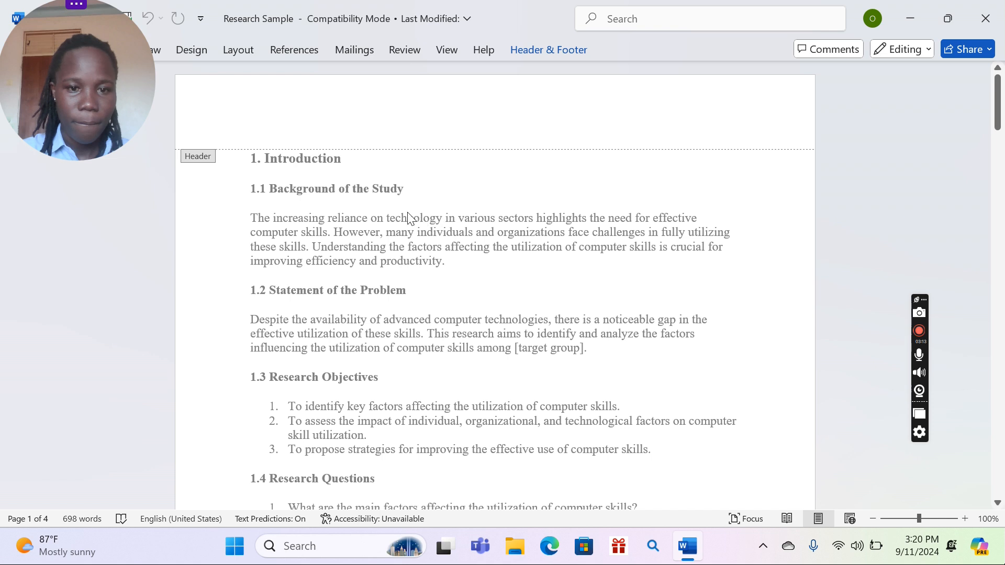
{"action": "triple_click", "coordinate": [402, 175]}
{"action": "left_click", "coordinate": [402, 172]}
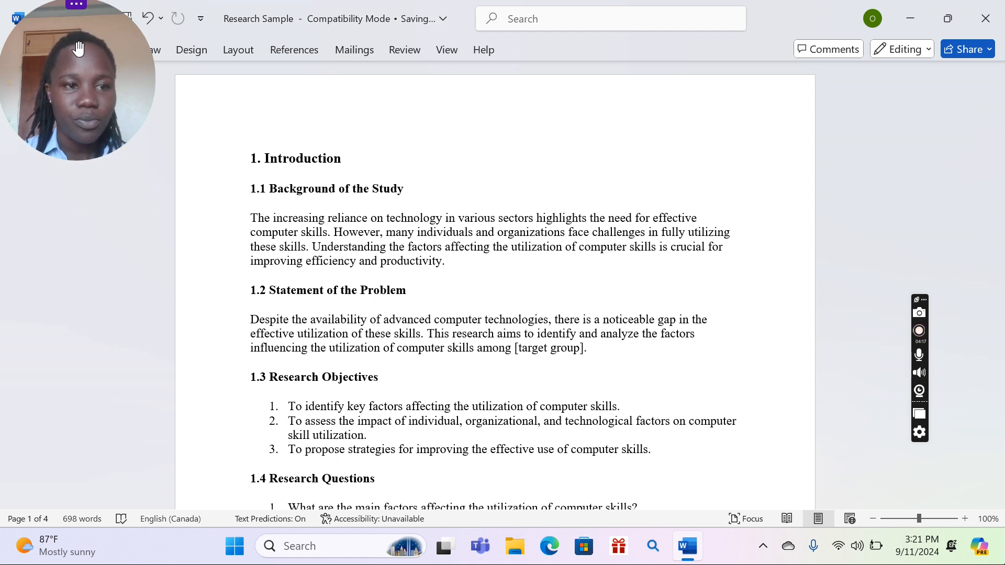
{"action": "left_click", "coordinate": [65, 71]}
{"action": "left_click_drag", "start_coordinate": [66, 71], "coordinate": [37, 429]}
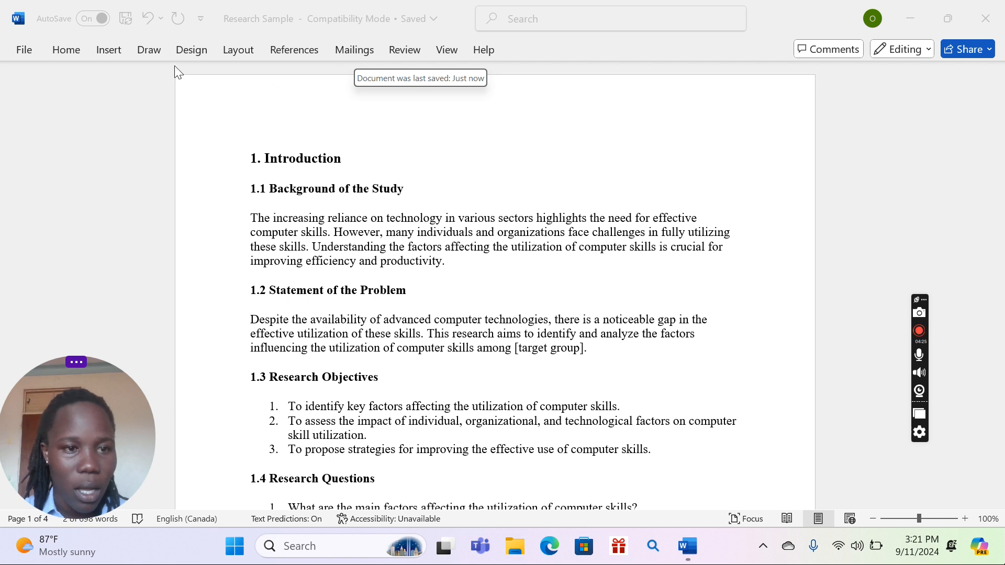
Apply the Heading 1 style to the "1. Introduction" heading.
{"action": "left_click", "coordinate": [285, 49]}
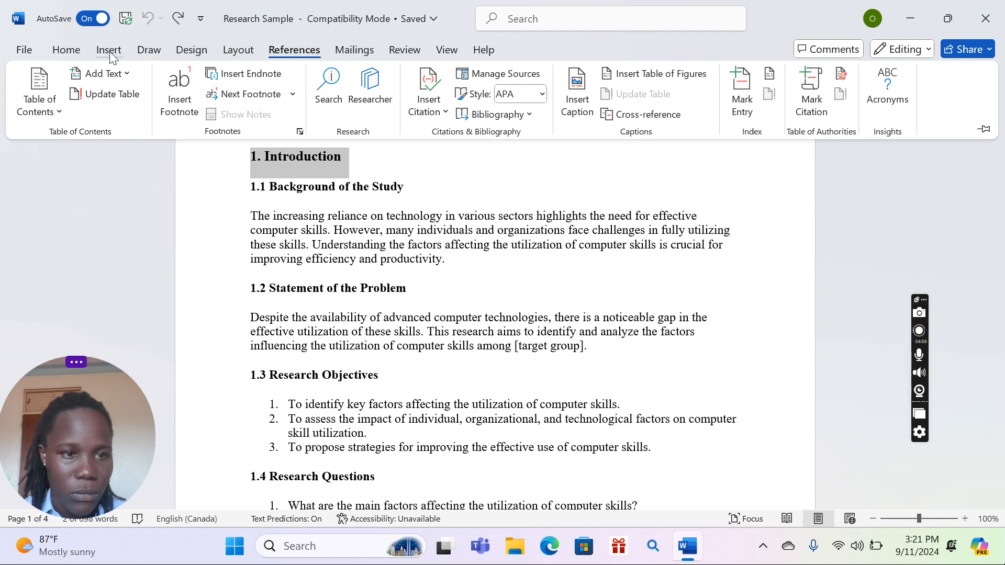
{"action": "left_click", "coordinate": [77, 53]}
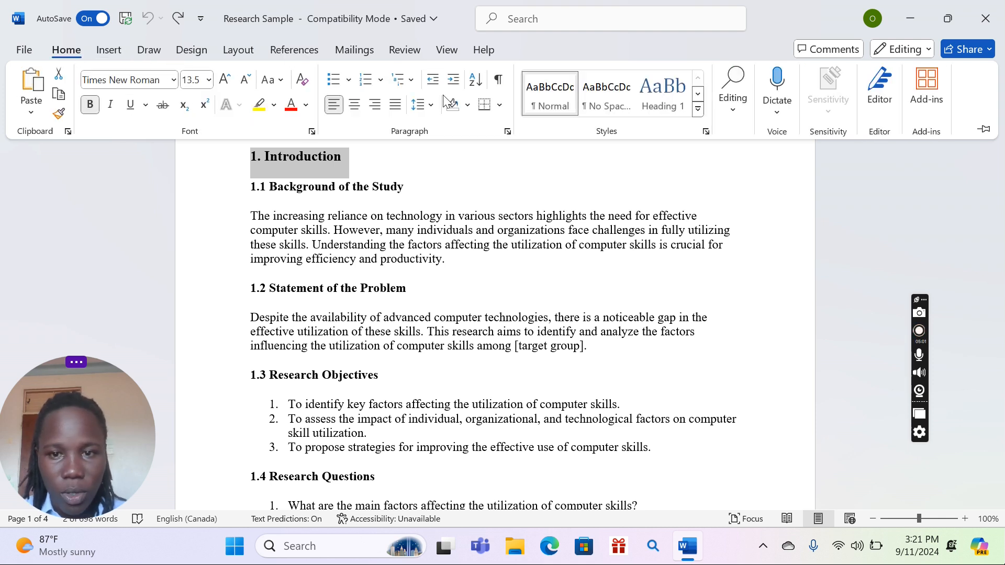
{"action": "left_click", "coordinate": [654, 105]}
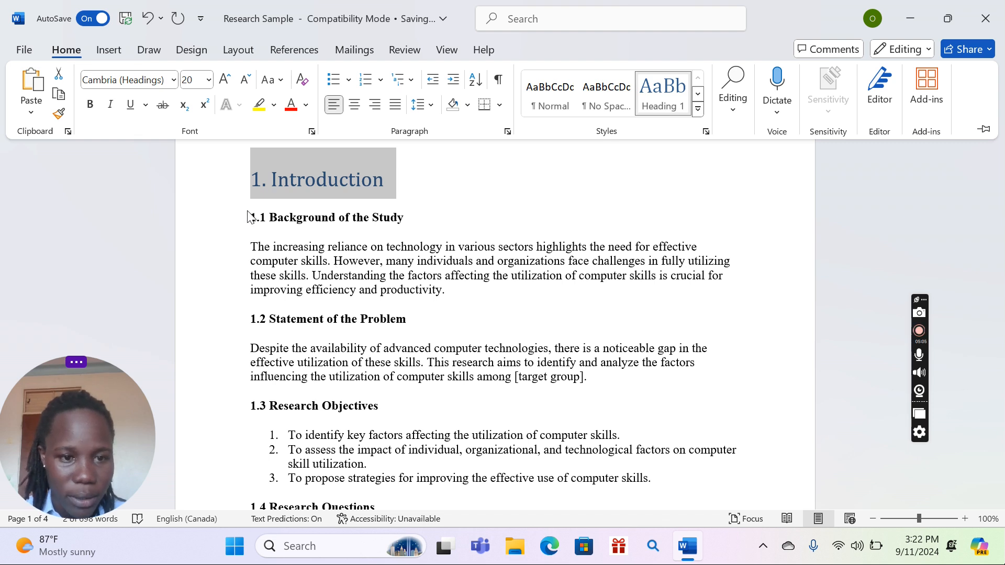
{"action": "key", "text": "ctrl+F1"}
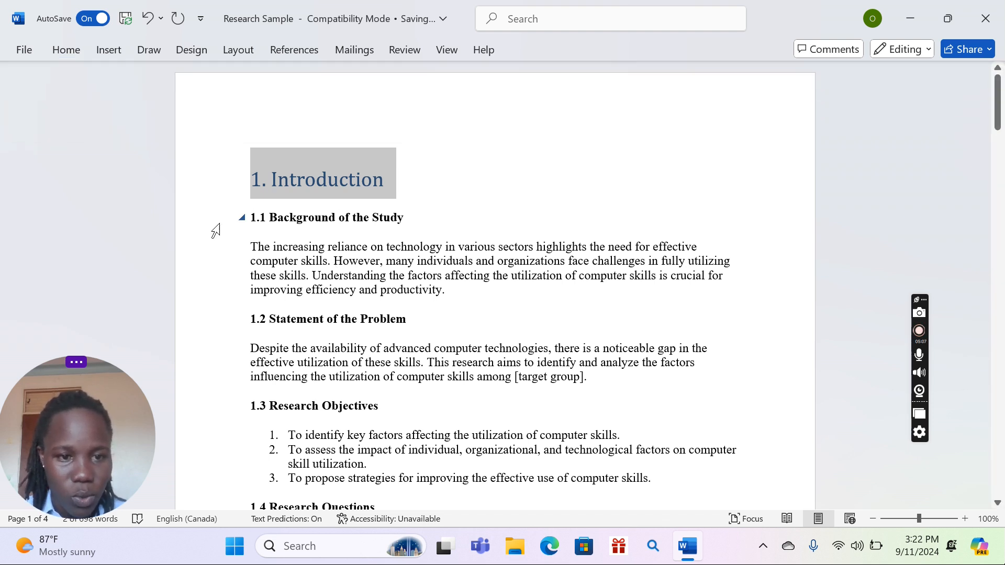
Apply the Heading 2 style to the "1.1 Background of the Study" and "1.2 Statement of the Problem" headings.
{"action": "left_click", "coordinate": [243, 217]}
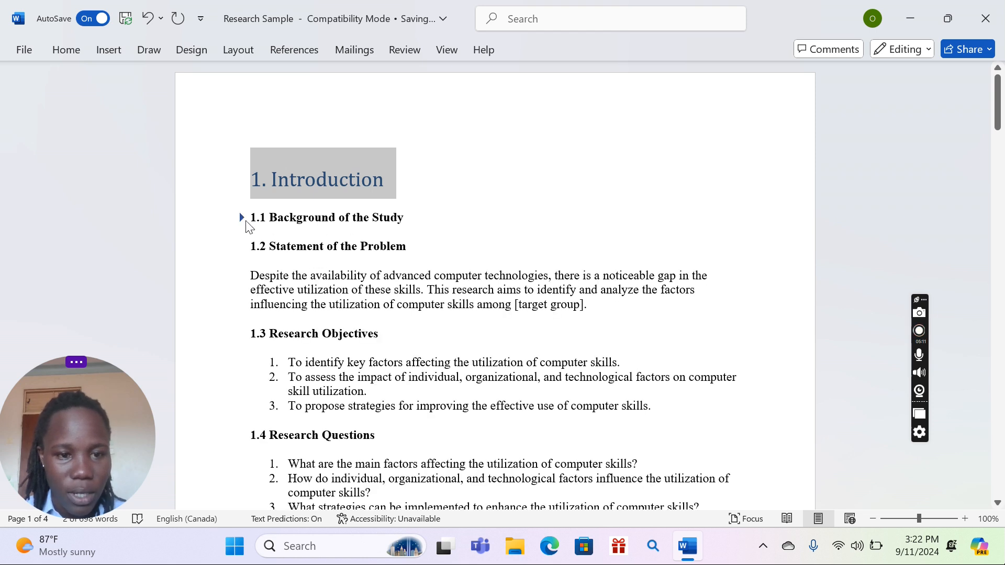
{"action": "left_click_drag", "start_coordinate": [252, 217], "coordinate": [411, 248]}
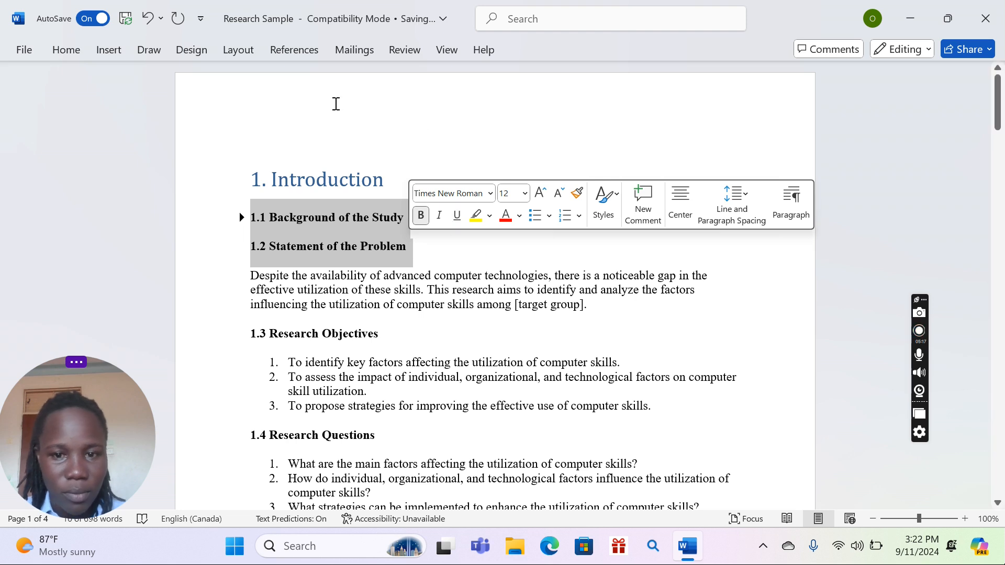
{"action": "left_click", "coordinate": [66, 50]}
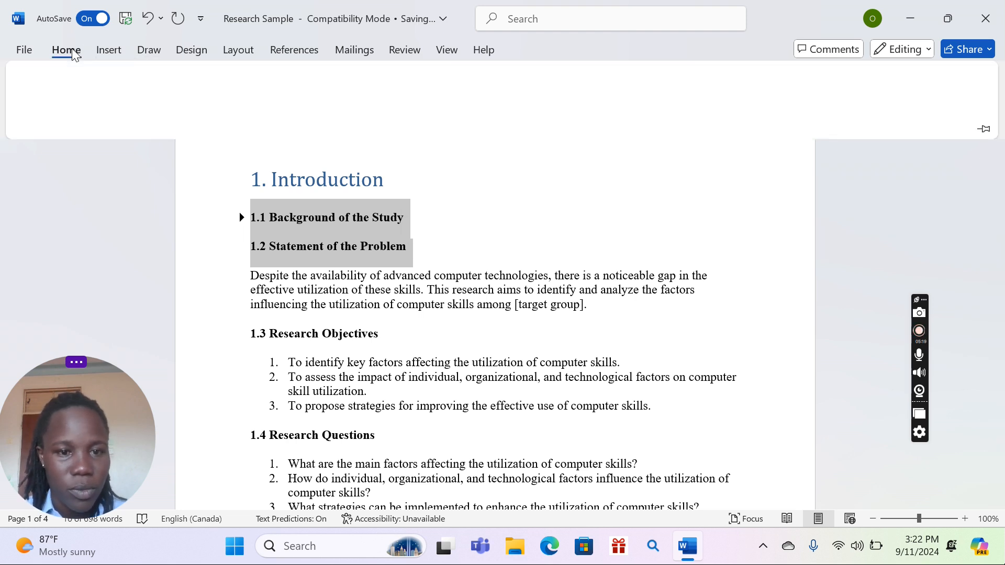
{"action": "left_click", "coordinate": [669, 108]}
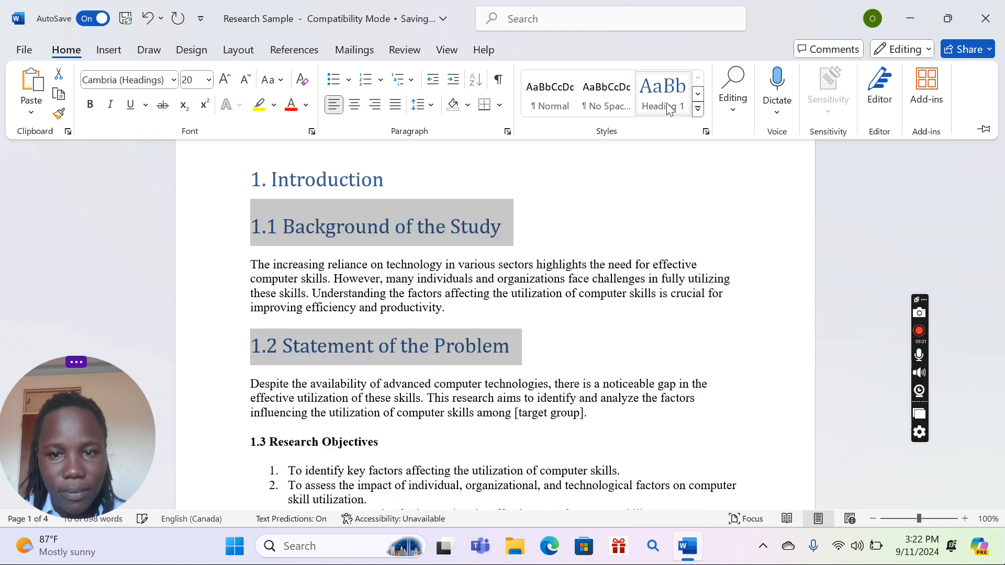
{"action": "left_click", "coordinate": [698, 109]}
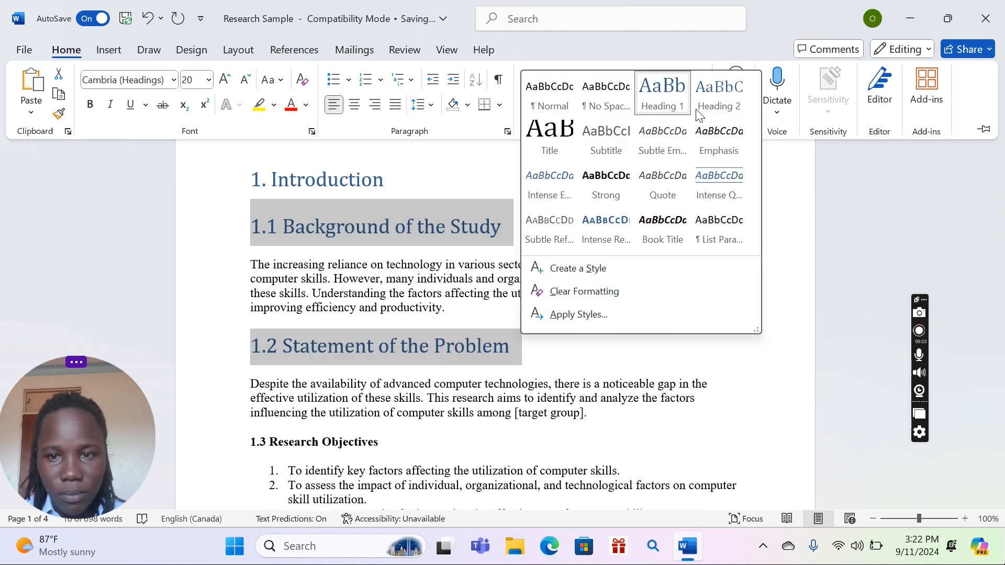
{"action": "left_click", "coordinate": [715, 102]}
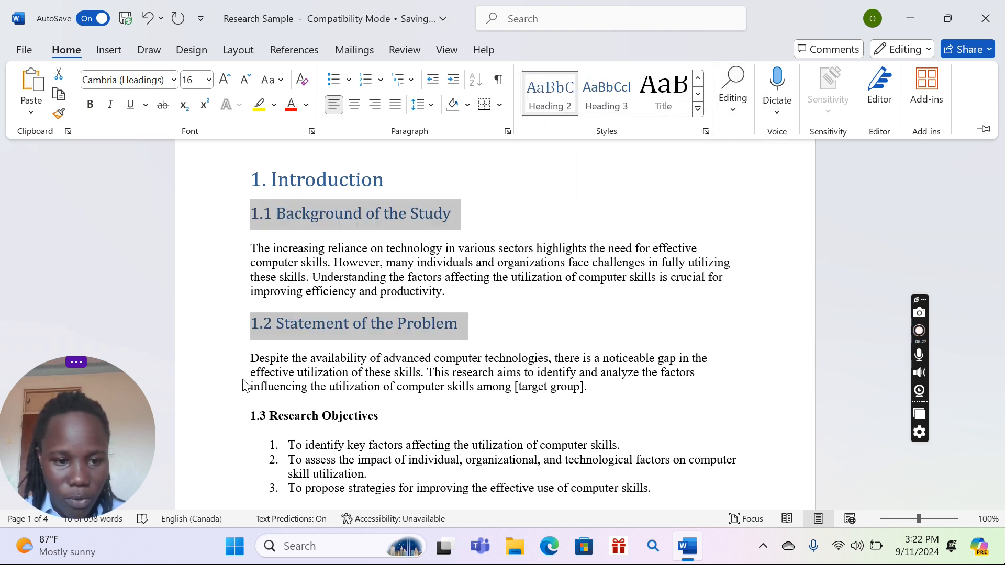
{"action": "key", "text": "ctrl+F1"}
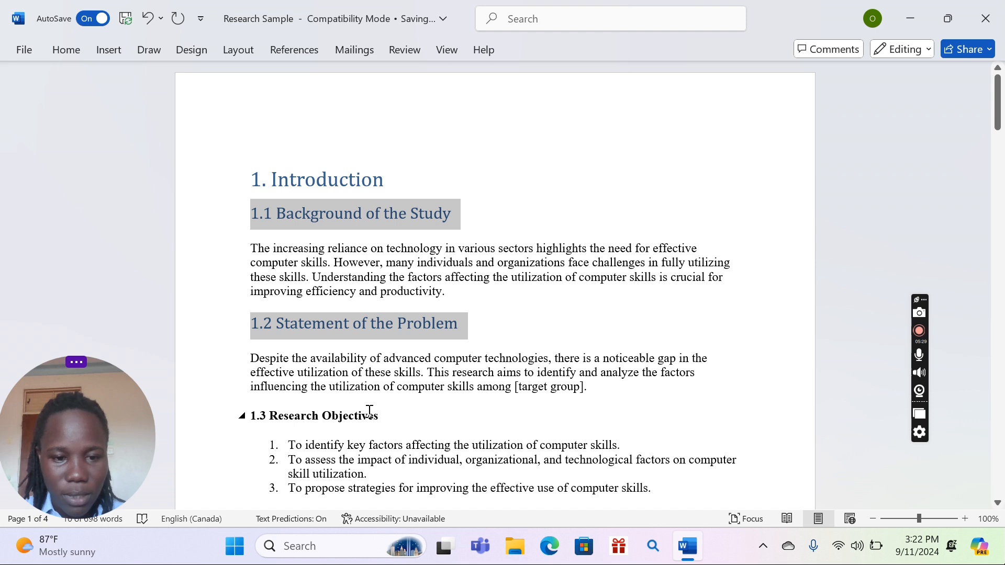
Apply the Heading 2 style to the "1.3 Research Objectives" heading.
{"action": "triple_click", "coordinate": [351, 418]}
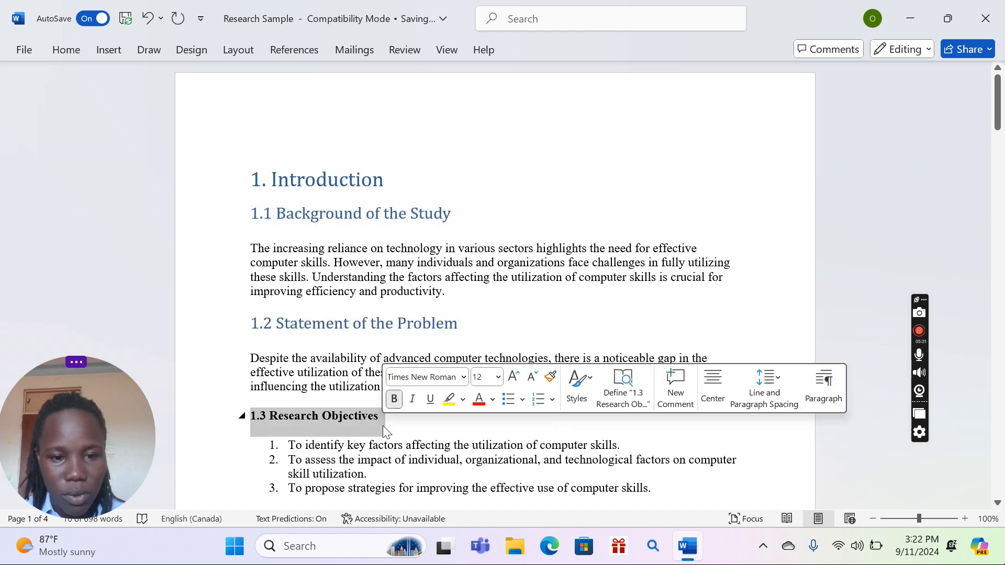
{"action": "left_click", "coordinate": [66, 49]}
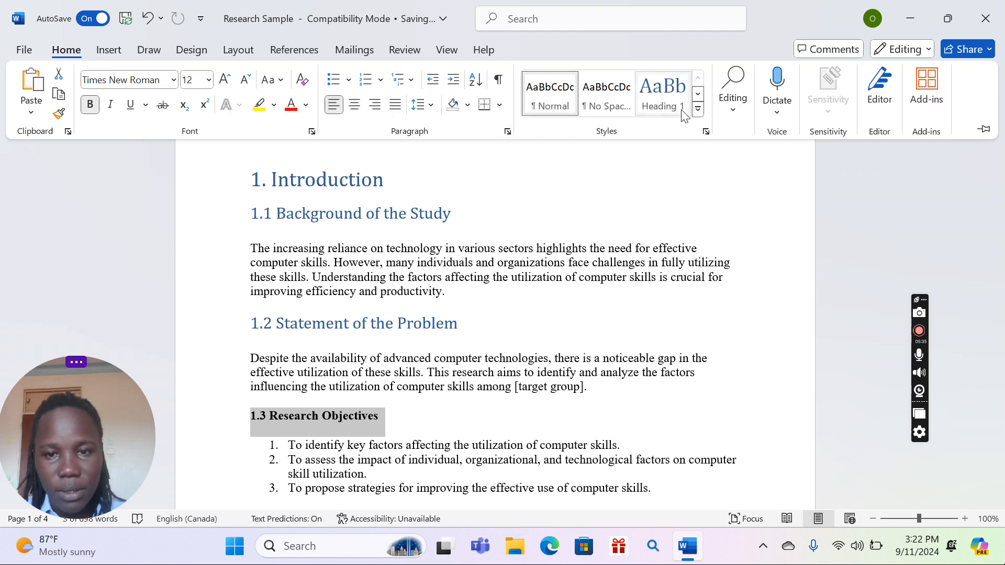
{"action": "left_click", "coordinate": [698, 108]}
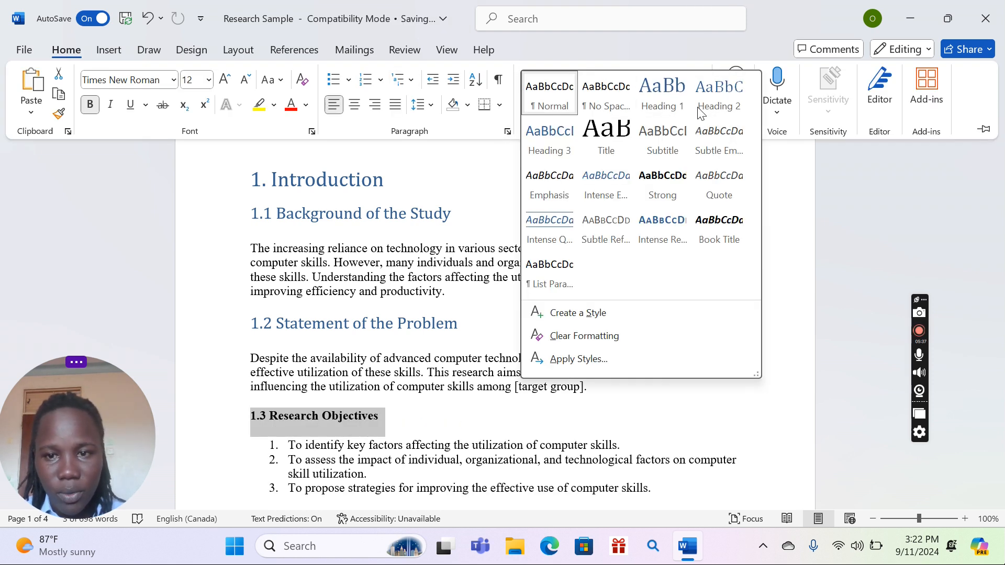
{"action": "left_click", "coordinate": [699, 112]}
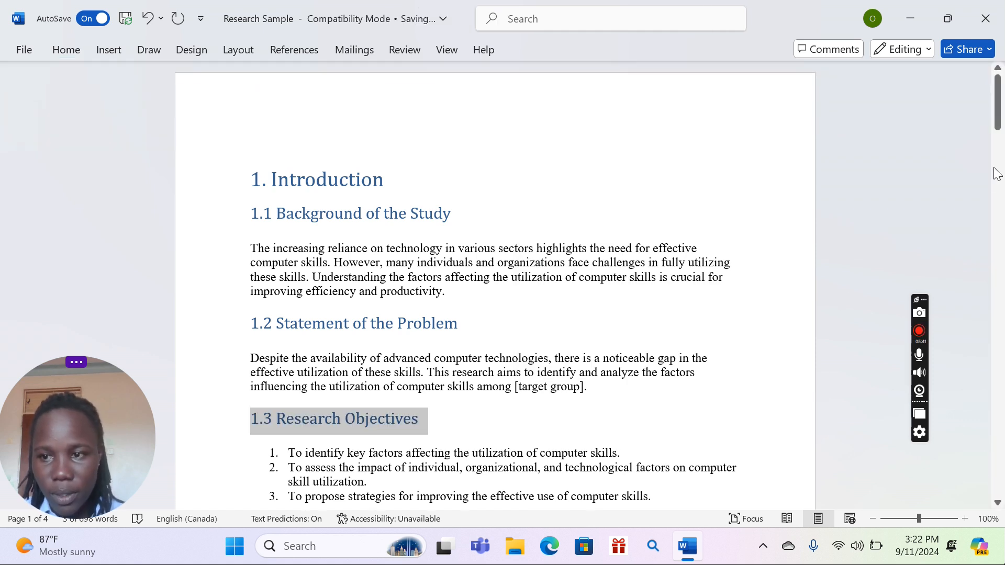
Try to select the headings "1.4 Research Questions", "1.5 Hypotheses" and "1.6 Significance of the Study" together.
{"action": "left_click_drag", "start_coordinate": [998, 123], "coordinate": [1000, 169]}
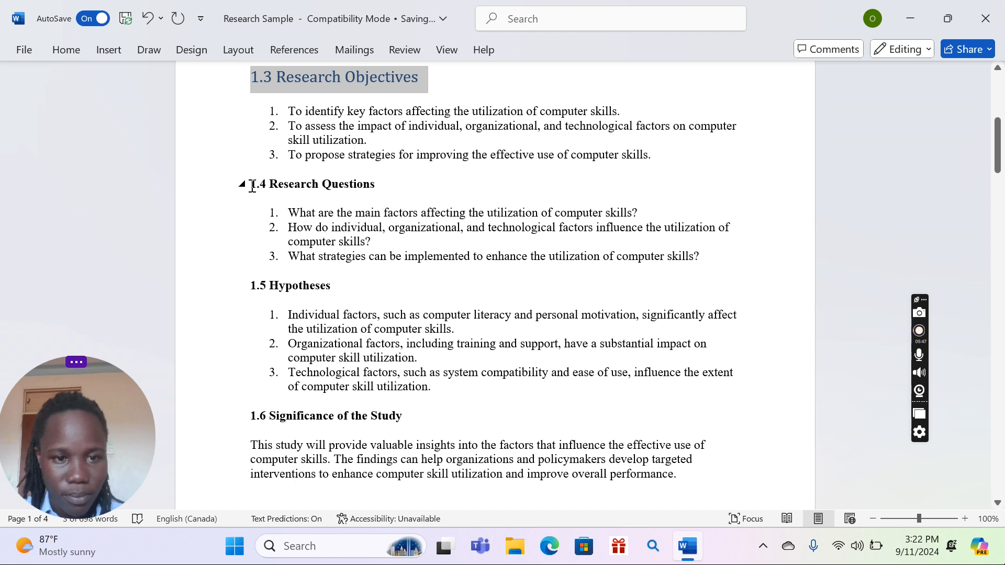
{"action": "left_click_drag", "start_coordinate": [251, 184], "coordinate": [340, 184]}
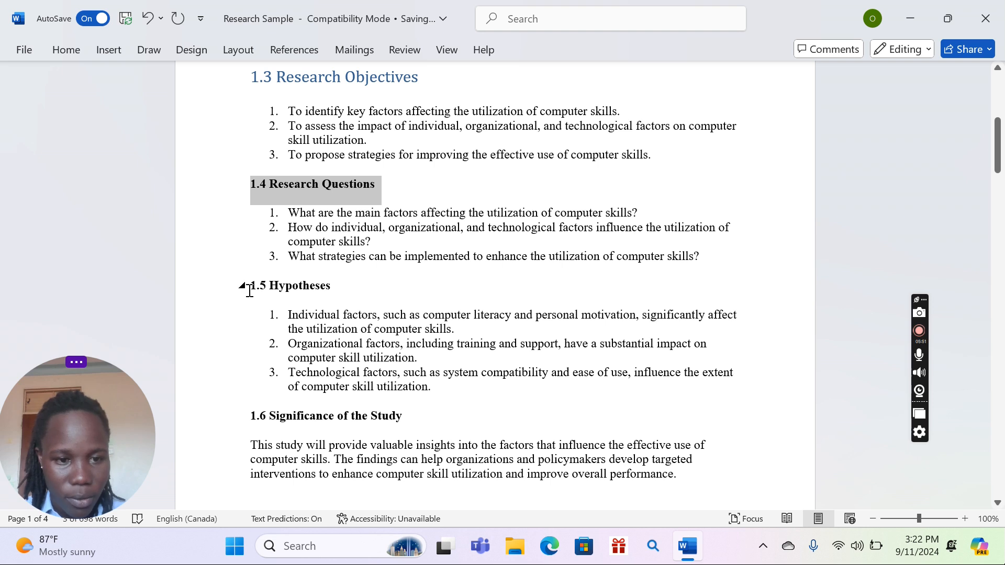
{"action": "left_click_drag", "start_coordinate": [250, 289], "coordinate": [343, 302]}
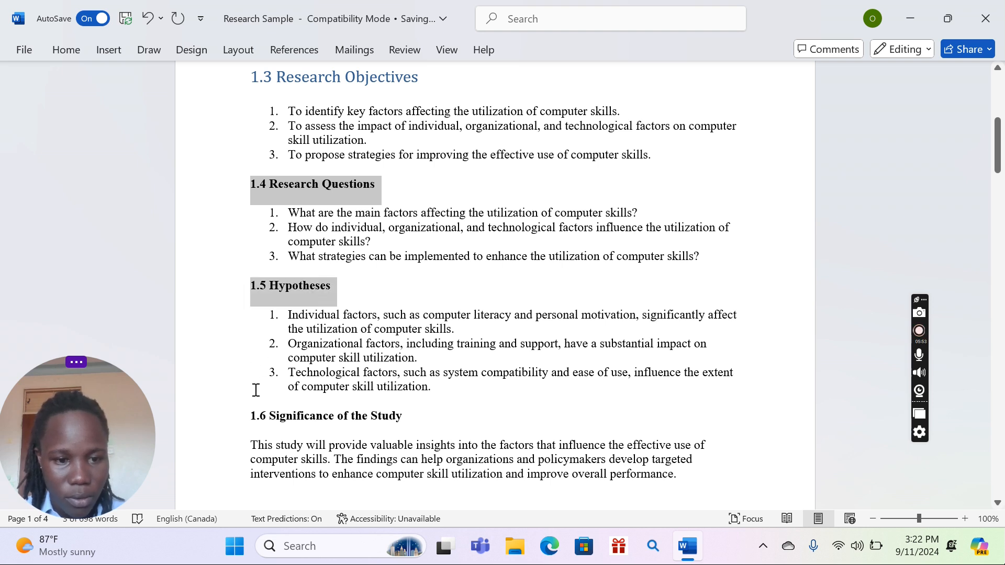
{"action": "left_click_drag", "start_coordinate": [251, 412], "coordinate": [428, 421]}
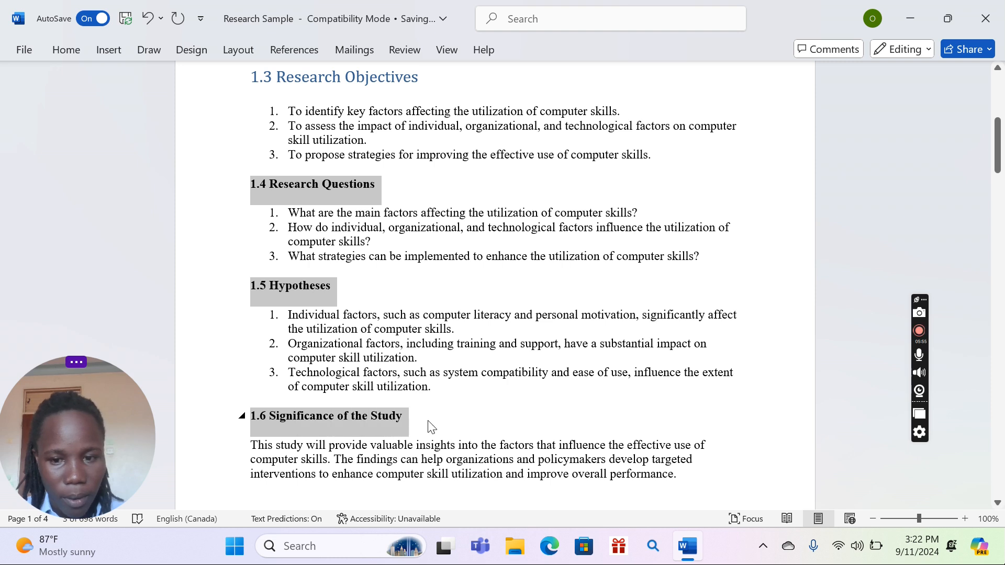
{"action": "left_click", "coordinate": [650, 376]}
{"action": "scroll", "coordinate": [650, 377], "scroll_direction": "down", "scroll_amount": 3}
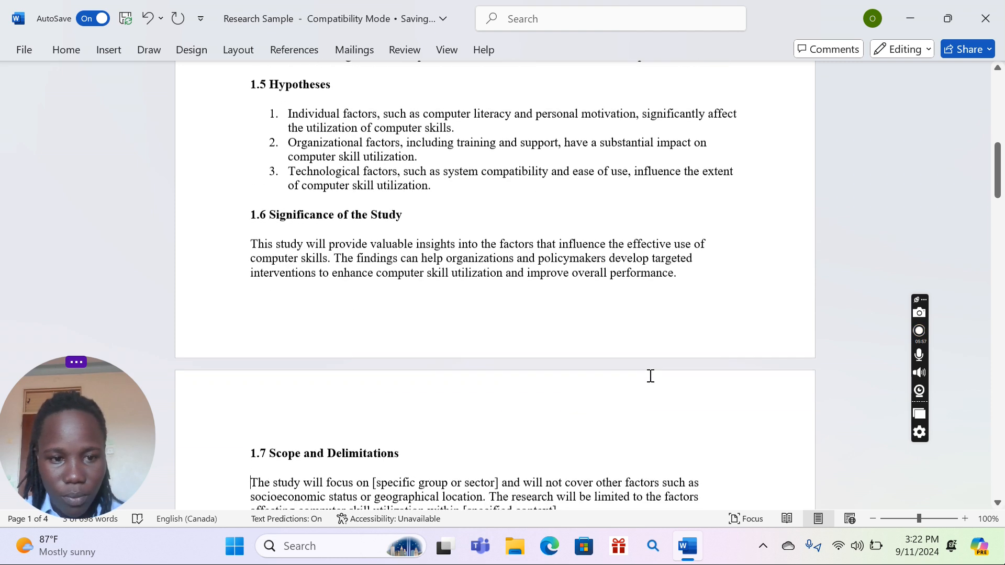
{"action": "key", "text": "Up"}
{"action": "key", "text": "Up"}
{"action": "key", "text": "Up"}
{"action": "key", "text": "Up"}
{"action": "key", "text": "Up"}
{"action": "key", "text": "Up"}
{"action": "key", "text": "Up"}
{"action": "key", "text": "Up"}
{"action": "key", "text": "Up"}
{"action": "key", "text": "Up"}
{"action": "key", "text": "Up"}
{"action": "key", "text": "Up"}
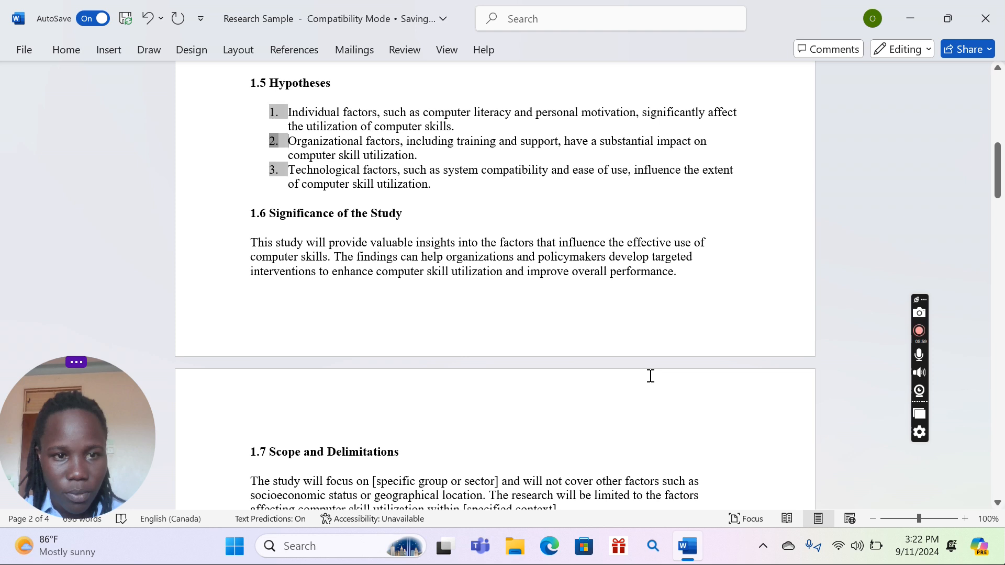
{"action": "key", "text": "Up"}
{"action": "key", "text": "Up"}
{"action": "key", "text": "Up"}
{"action": "key", "text": "Up"}
{"action": "key", "text": "Up"}
{"action": "key", "text": "Up"}
{"action": "key", "text": "Up"}
{"action": "key", "text": "Up"}
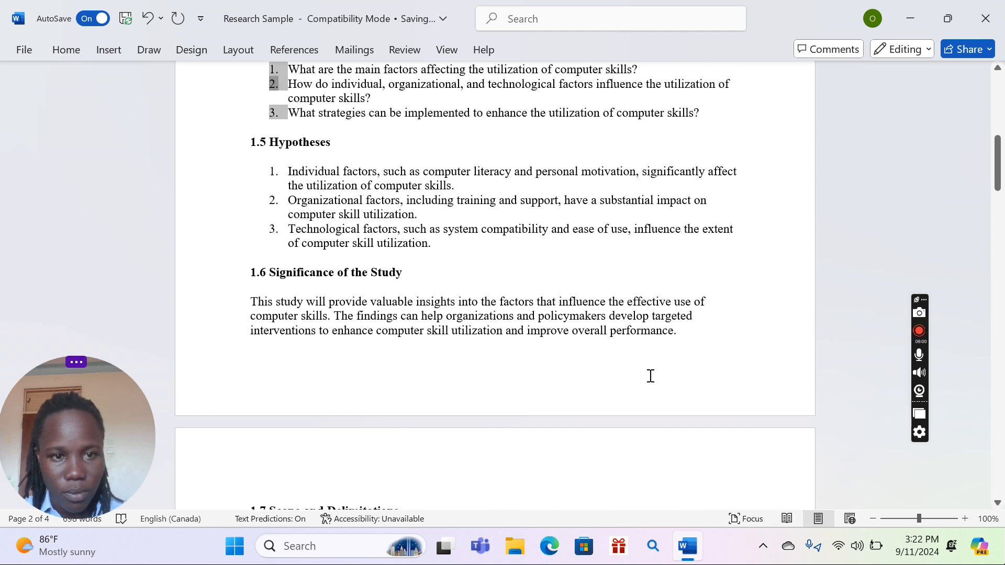
{"action": "key", "text": "Up"}
{"action": "key", "text": "Up"}
{"action": "key", "text": "Up"}
{"action": "key", "text": "Up"}
{"action": "key", "text": "Up"}
{"action": "key", "text": "Up"}
{"action": "key", "text": "Up"}
{"action": "key", "text": "Up"}
{"action": "key", "text": "Up"}
{"action": "key", "text": "Up"}
{"action": "key", "text": "Up"}
{"action": "key", "text": "Up"}
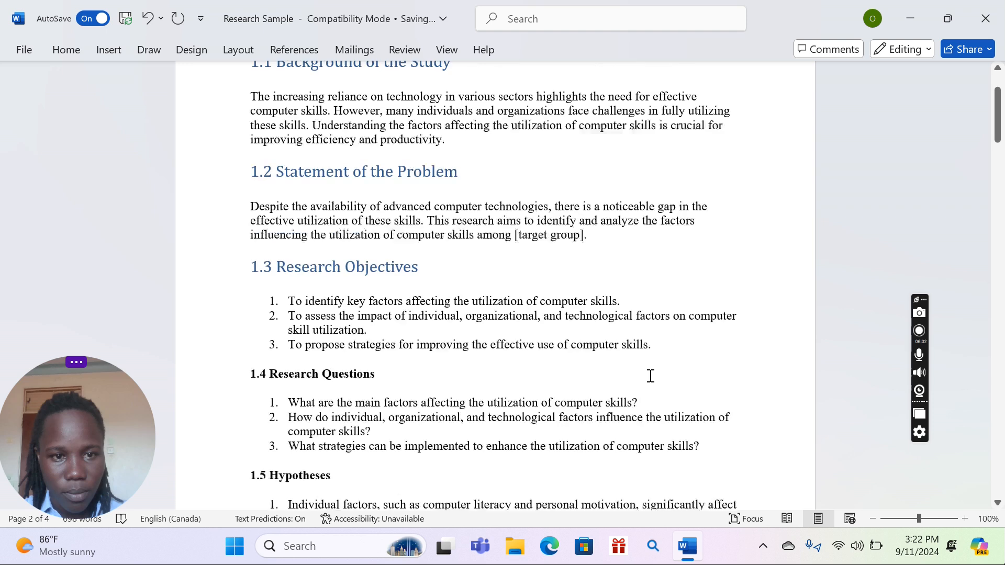
{"action": "right_click", "coordinate": [664, 473]}
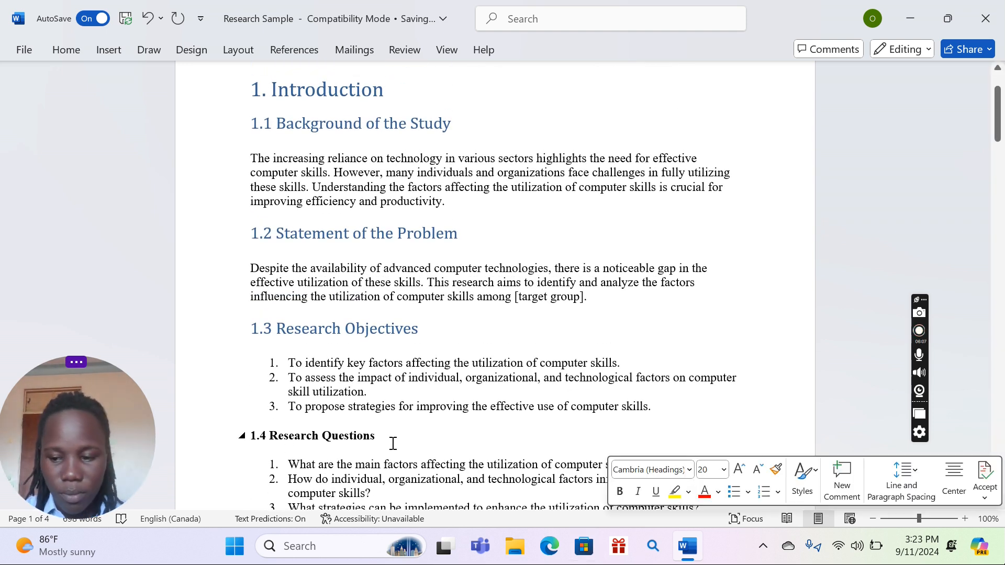
{"action": "key", "text": "Down"}
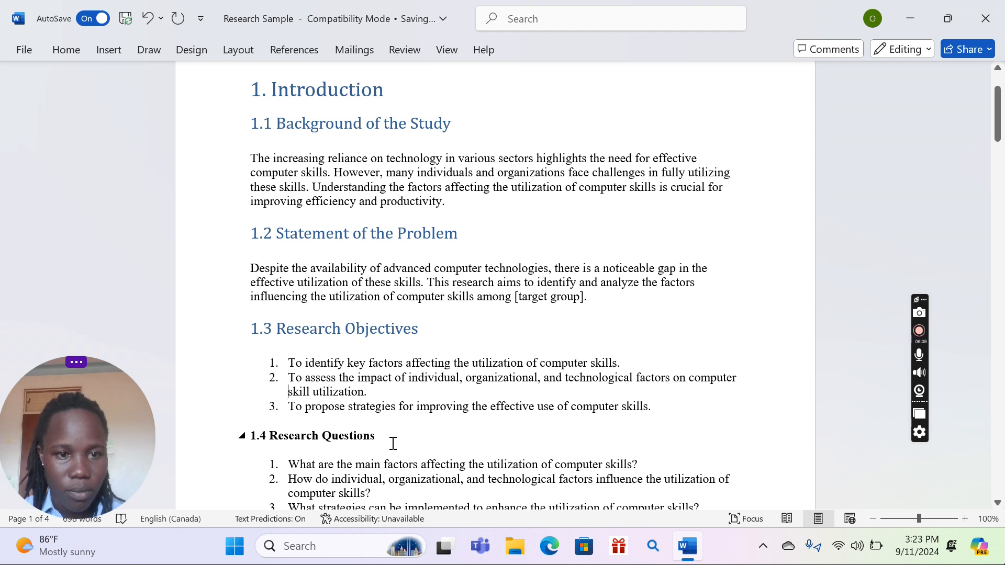
{"action": "scroll", "coordinate": [393, 443], "scroll_direction": "down", "scroll_amount": 3}
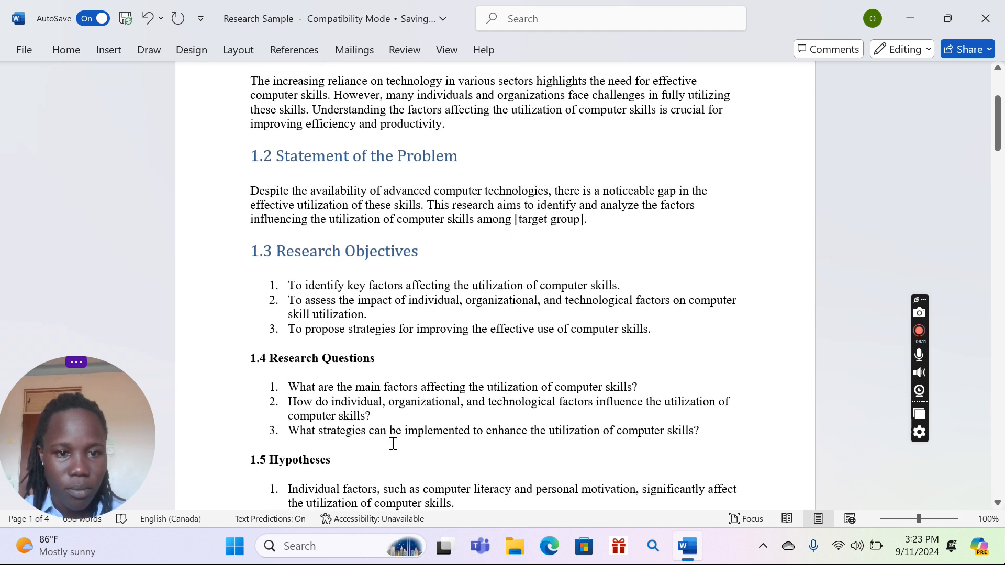
{"action": "scroll", "coordinate": [392, 444], "scroll_direction": "down", "scroll_amount": 4}
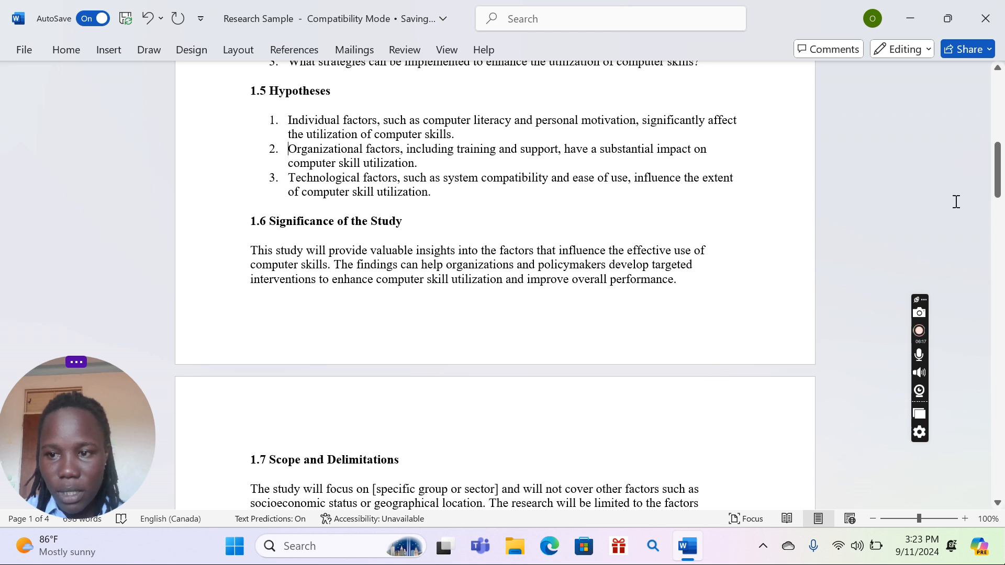
Apply the Subtle Emphasis style to headings 1.4 Research Questions, 1.5 Hypotheses, 1.6 Significance of the Study and 1.7 Scope and Delimitations.
{"action": "left_click_drag", "start_coordinate": [998, 164], "coordinate": [997, 145]}
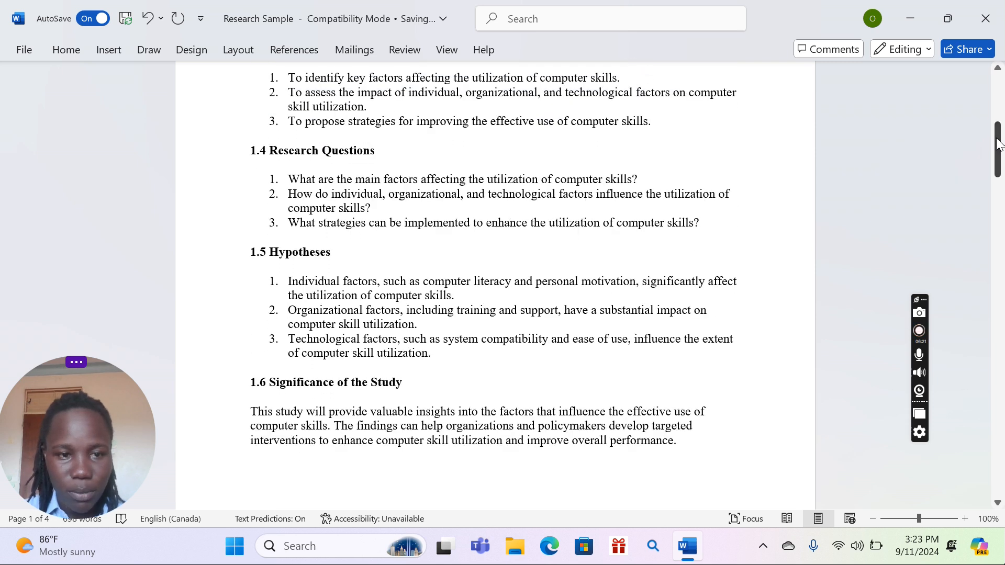
{"action": "left_click", "coordinate": [242, 151]}
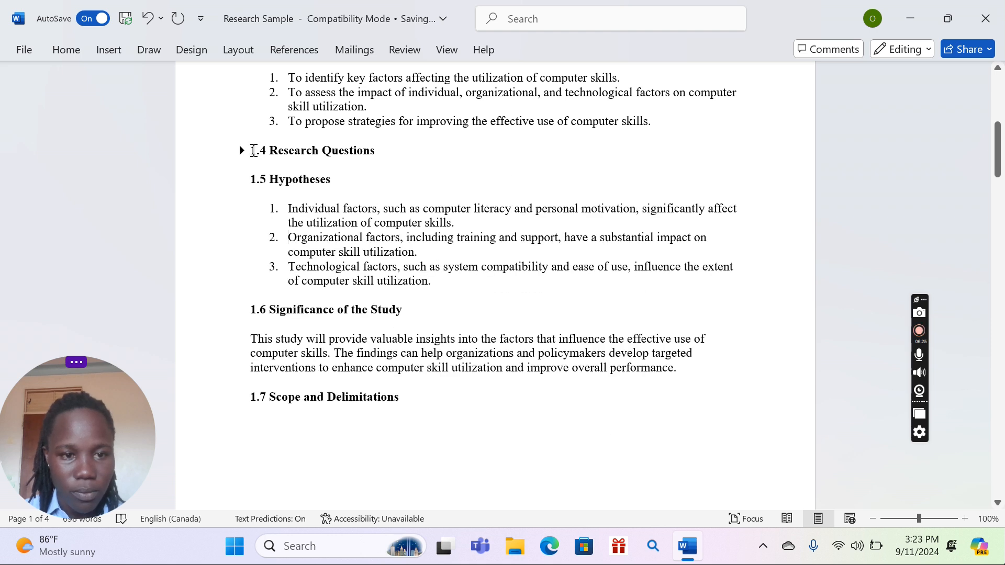
{"action": "left_click_drag", "start_coordinate": [251, 150], "coordinate": [346, 178]}
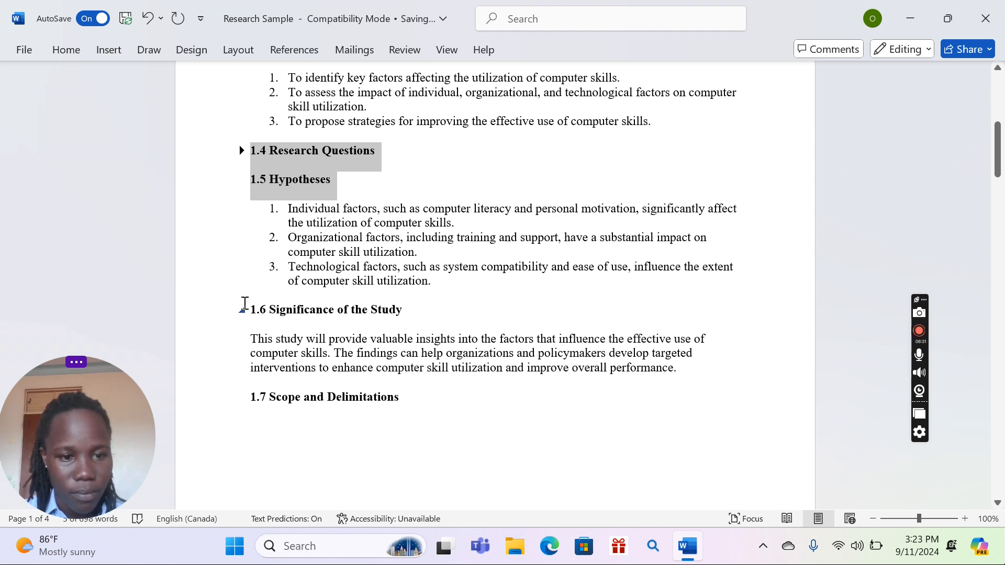
{"action": "left_click_drag", "start_coordinate": [251, 309], "coordinate": [416, 324]}
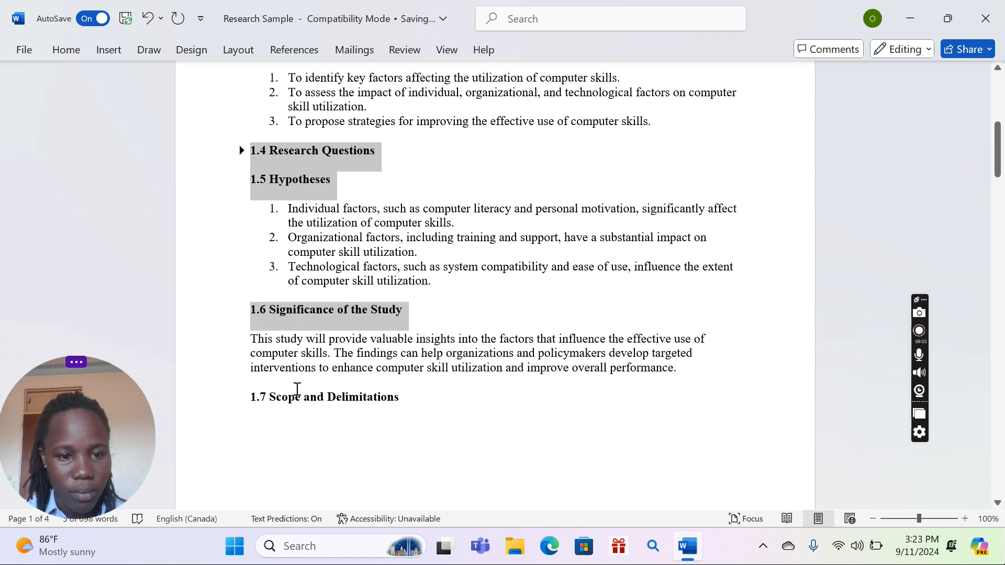
{"action": "left_click_drag", "start_coordinate": [251, 396], "coordinate": [433, 403]}
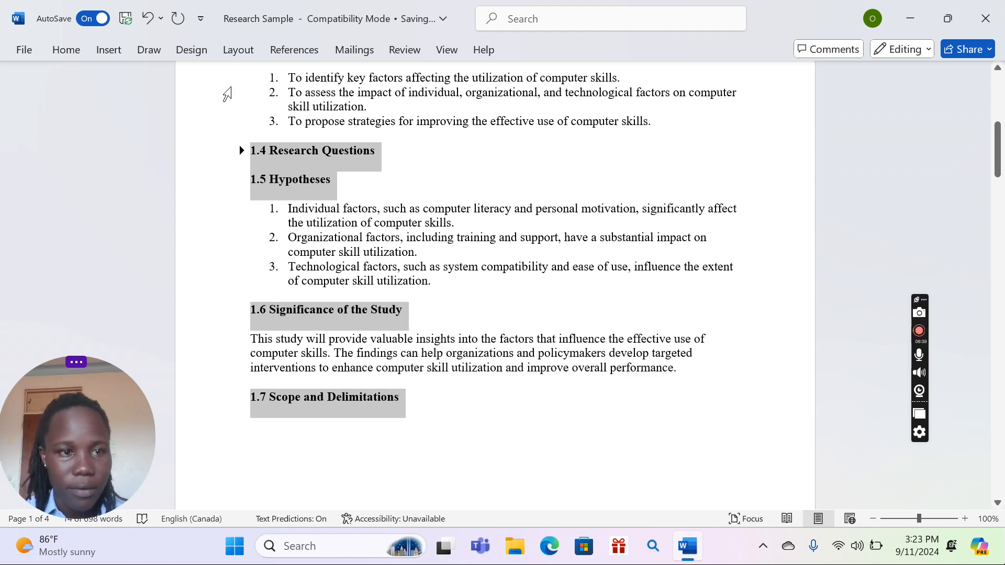
{"action": "left_click", "coordinate": [63, 53]}
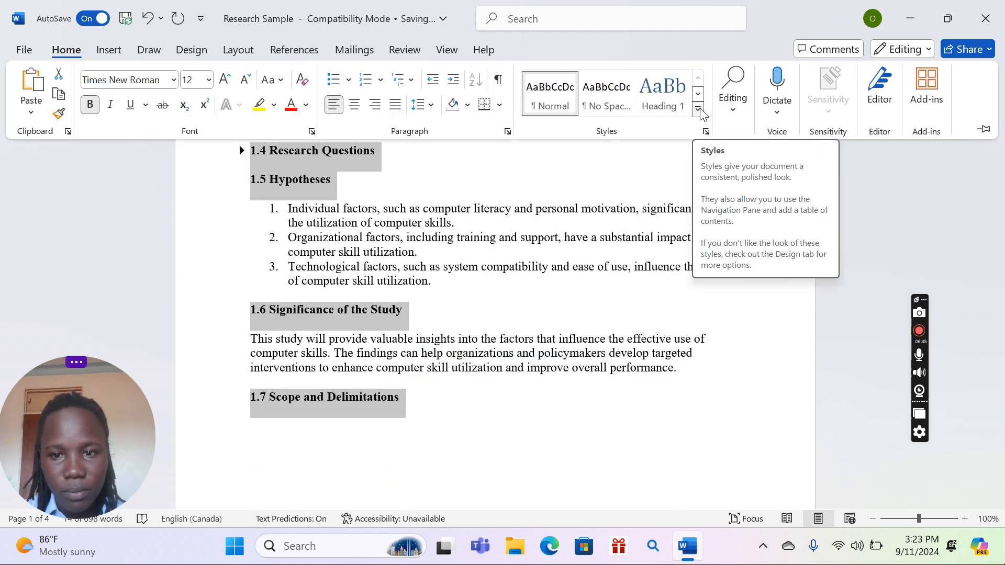
{"action": "left_click", "coordinate": [698, 110]}
{"action": "left_click", "coordinate": [719, 140]}
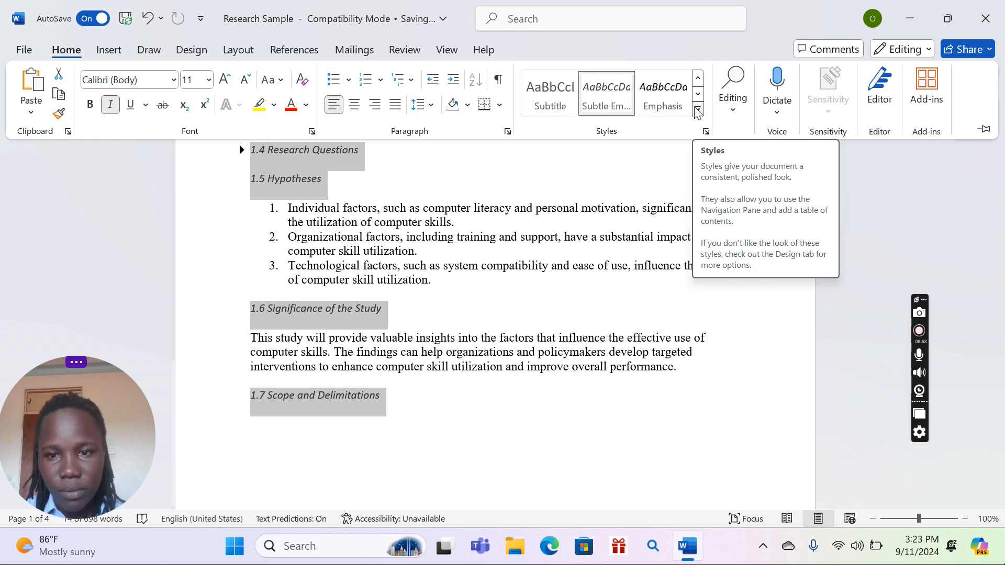
Apply the Heading 2 style to the selected headings 1.4 through 1.7 and check them across the pages.
{"action": "left_click", "coordinate": [698, 111]}
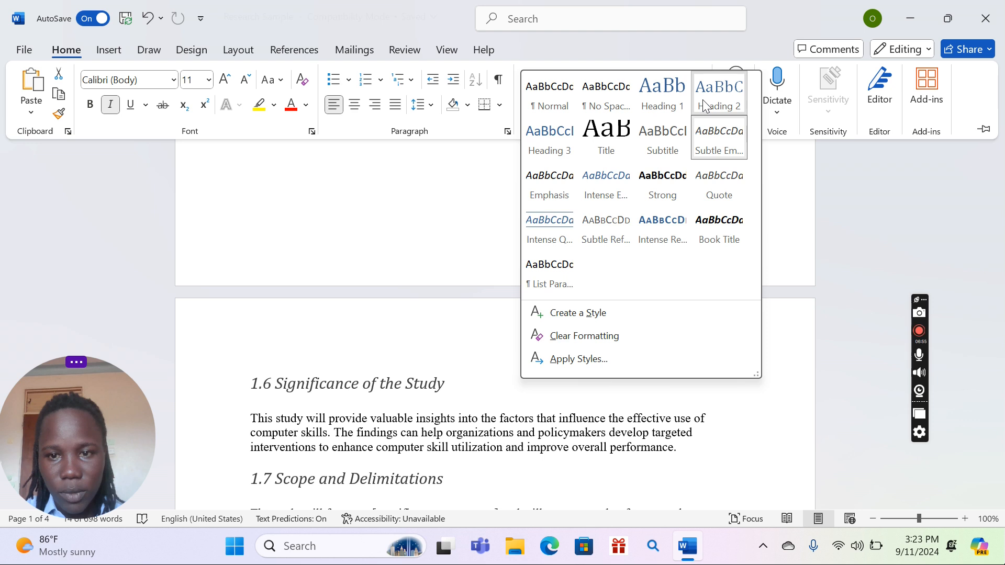
{"action": "left_click", "coordinate": [703, 104]}
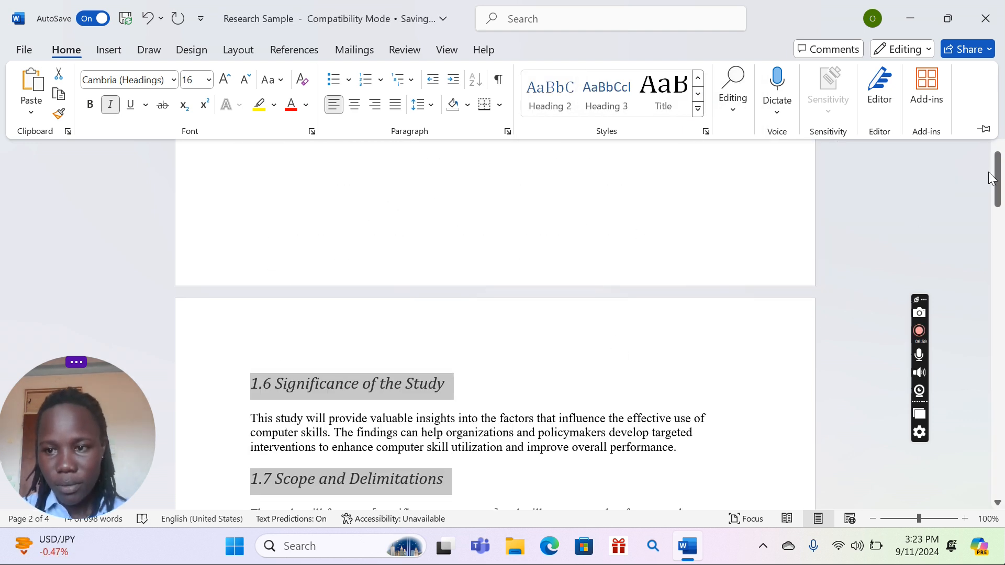
{"action": "left_click_drag", "start_coordinate": [997, 180], "coordinate": [997, 128]}
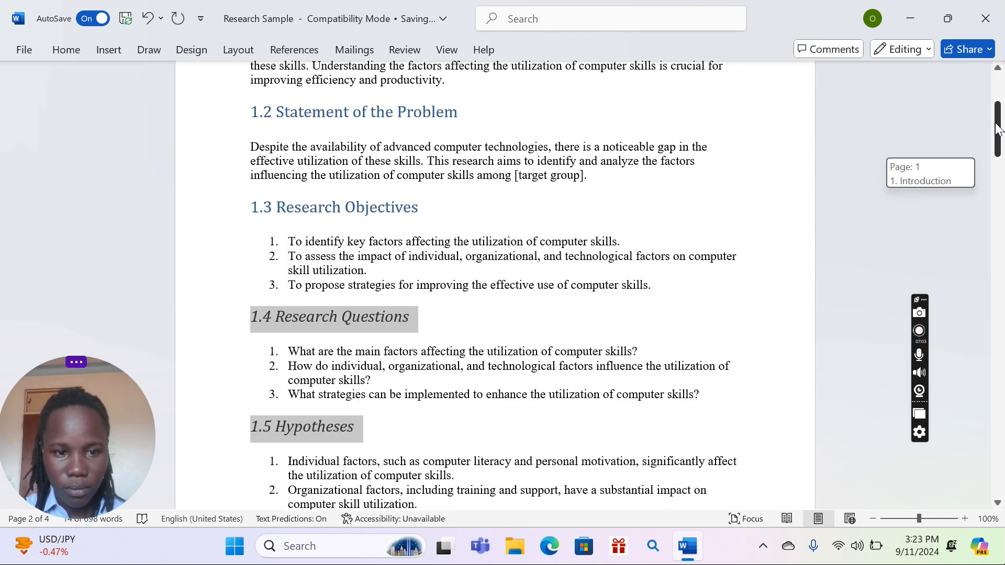
{"action": "left_click_drag", "start_coordinate": [997, 128], "coordinate": [999, 215]}
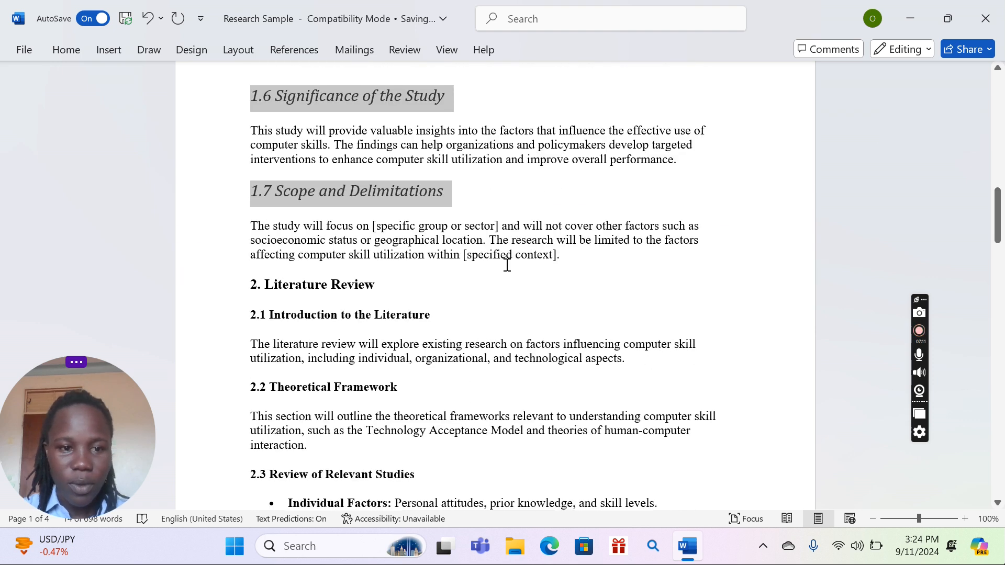
Apply the Heading 2 style to the "2. Literature Review" and "2.1 Introduction to the Literature" headings.
{"action": "left_click_drag", "start_coordinate": [252, 282], "coordinate": [432, 316]}
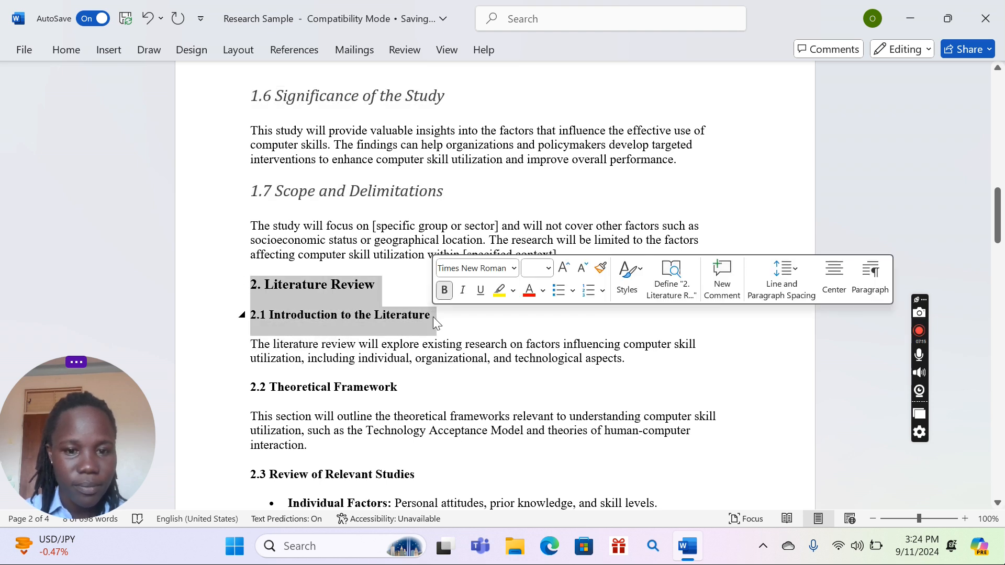
{"action": "left_click", "coordinate": [70, 50]}
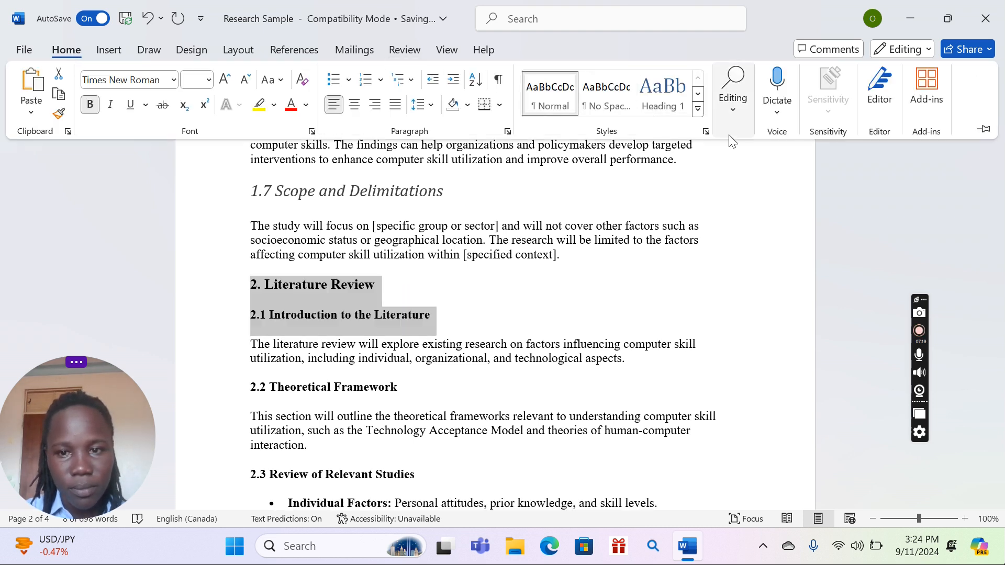
{"action": "left_click", "coordinate": [698, 110]}
{"action": "left_click", "coordinate": [714, 102]}
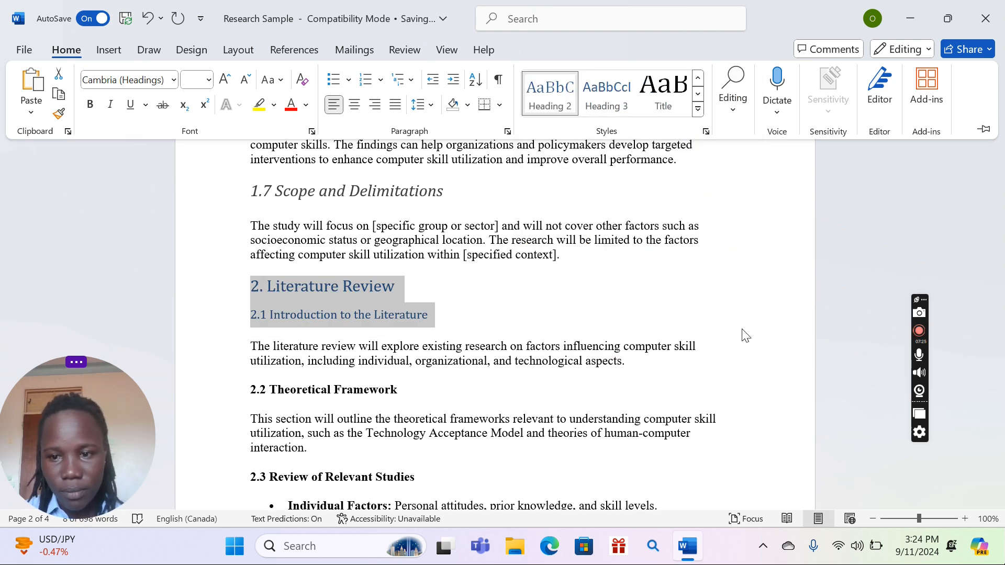
{"action": "left_click", "coordinate": [659, 297]}
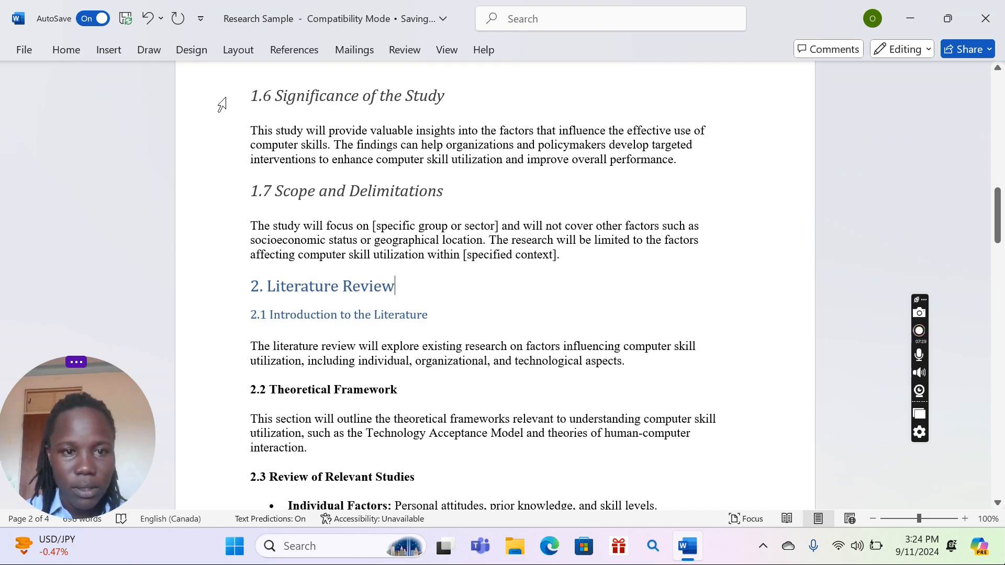
Apply the Heading 2 style to the "2.2 Theoretical Framework" and "2.3 Review of Relevant Studies" headings.
{"action": "scroll", "coordinate": [242, 99], "scroll_direction": "down", "scroll_amount": 3}
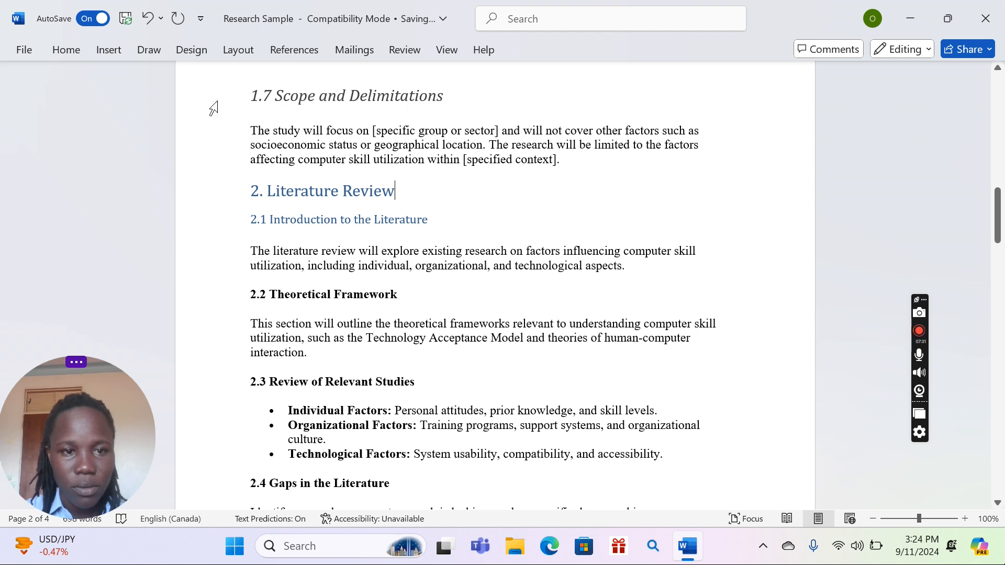
{"action": "scroll", "coordinate": [242, 98], "scroll_direction": "down", "scroll_amount": 3}
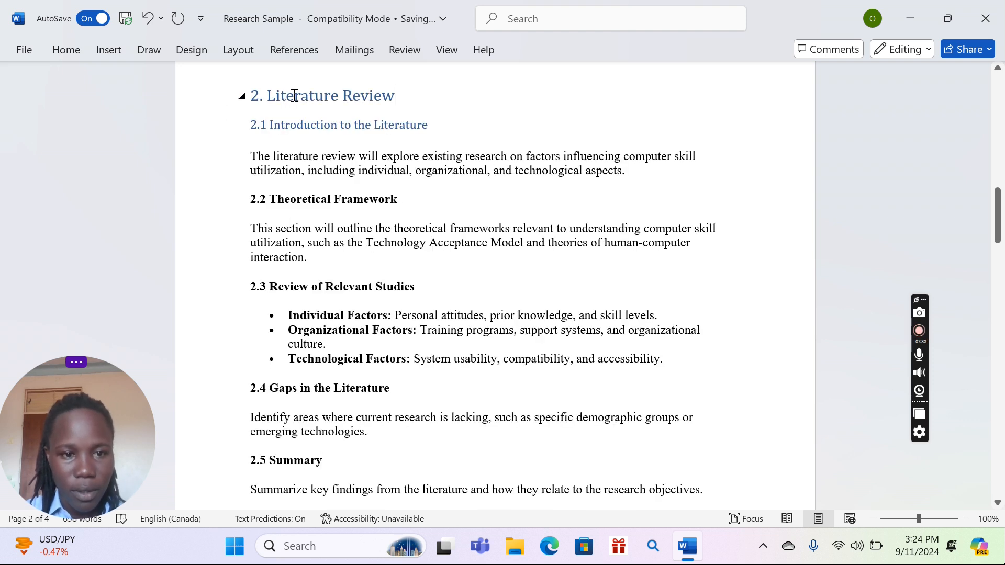
{"action": "left_click_drag", "start_coordinate": [251, 195], "coordinate": [406, 215]}
{"action": "left_click", "coordinate": [406, 219]}
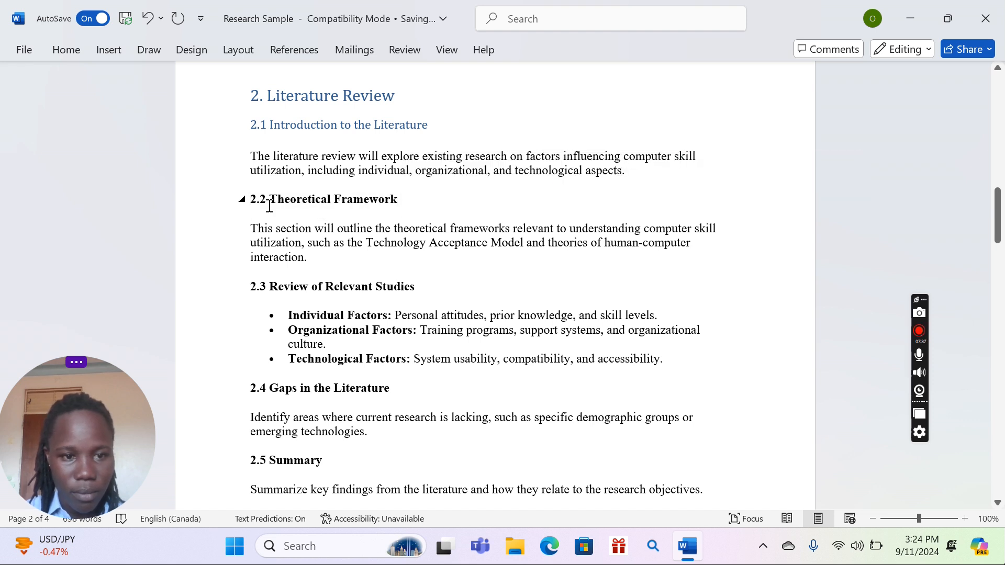
{"action": "left_click", "coordinate": [243, 200]}
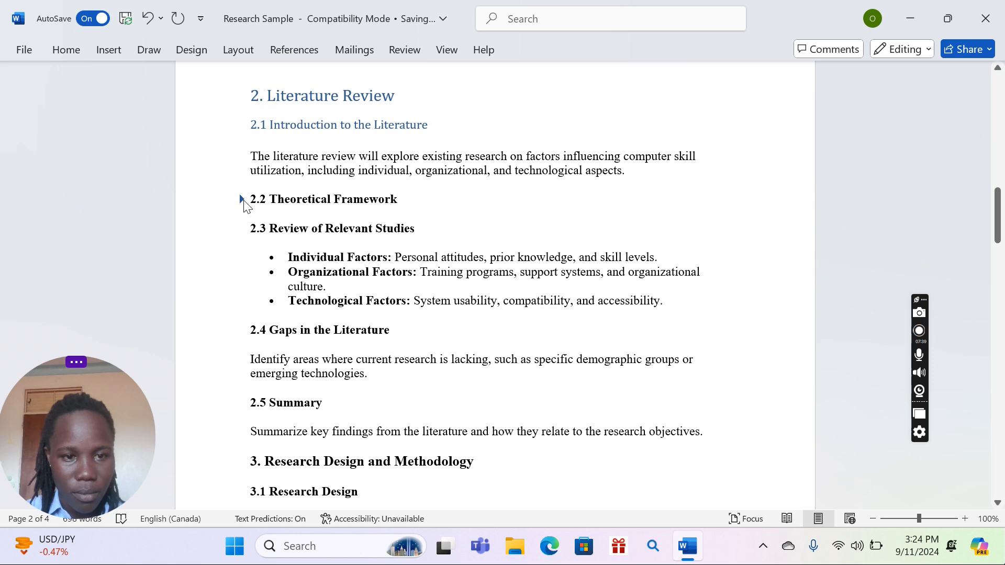
{"action": "left_click", "coordinate": [243, 200]}
{"action": "left_click", "coordinate": [243, 200]}
{"action": "left_click_drag", "start_coordinate": [252, 201], "coordinate": [433, 228]}
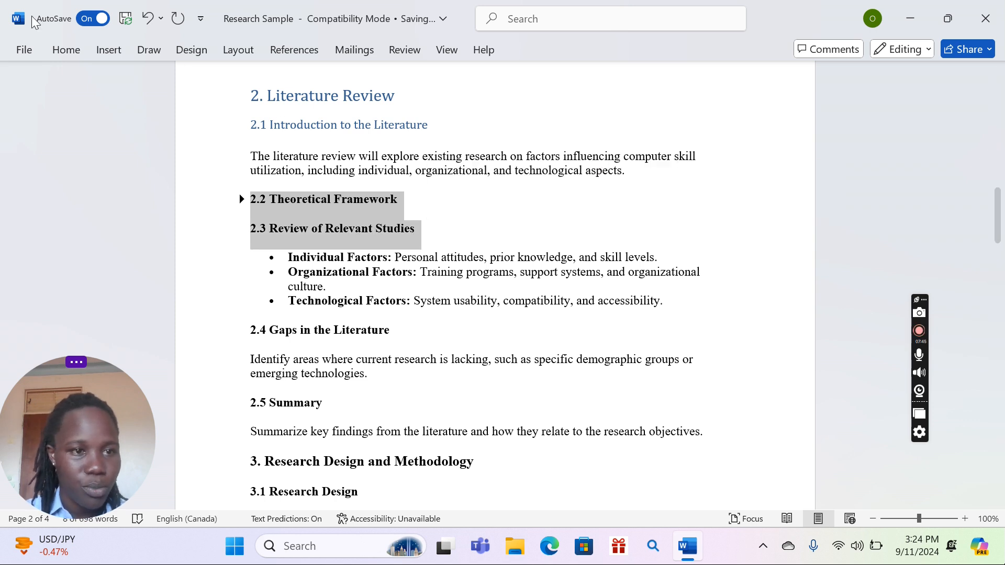
{"action": "left_click", "coordinate": [67, 51]}
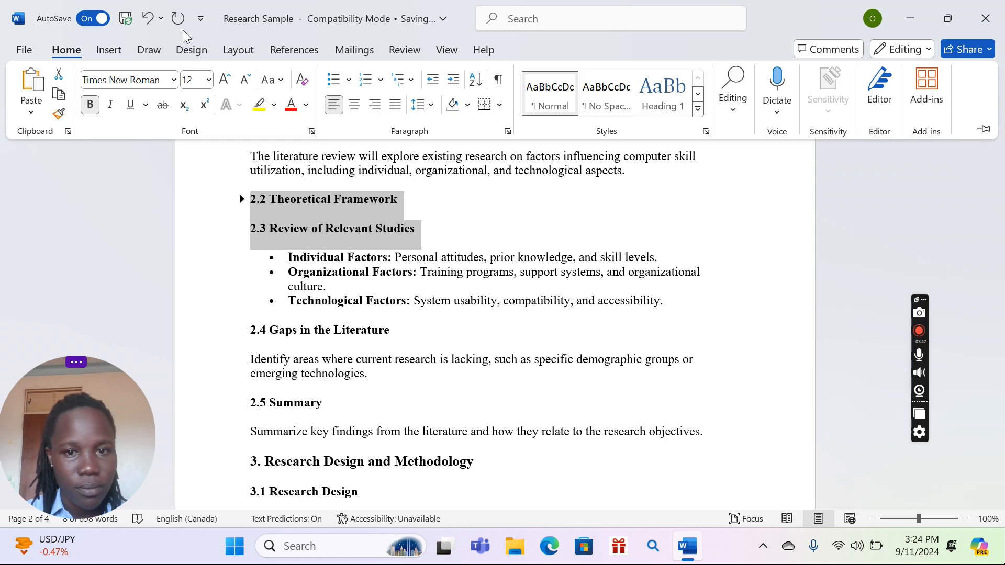
{"action": "left_click", "coordinate": [699, 111]}
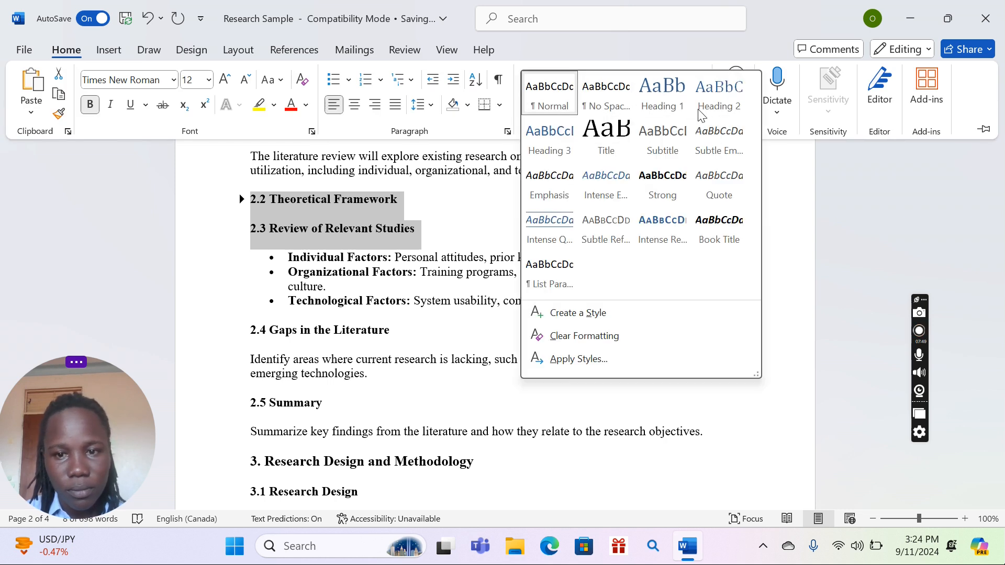
{"action": "left_click", "coordinate": [706, 113]}
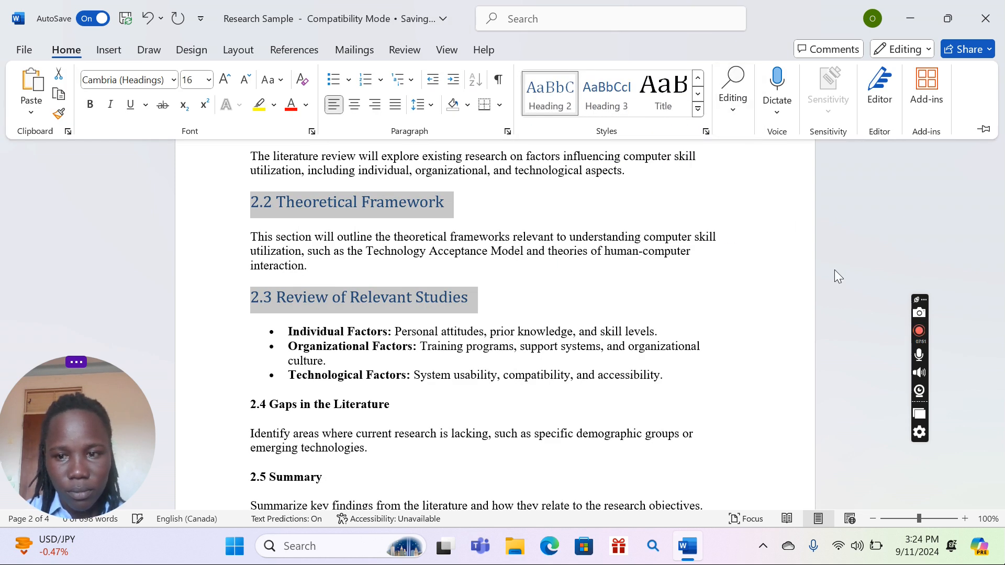
{"action": "left_click", "coordinate": [779, 293]}
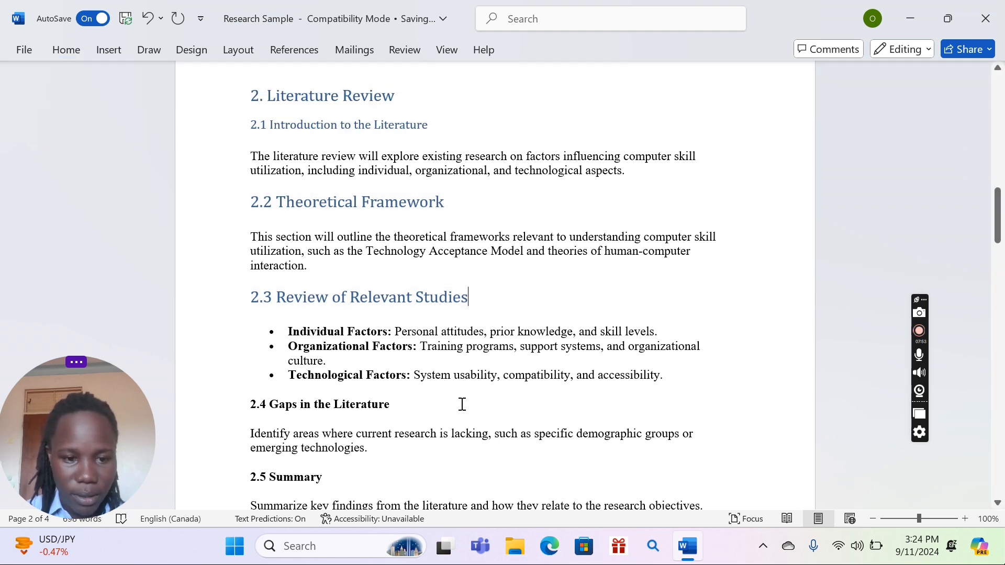
Apply the Heading 2 style to the "2.4 Gaps in the Literature" and "2.5 Summary" headings.
{"action": "left_click", "coordinate": [243, 405]}
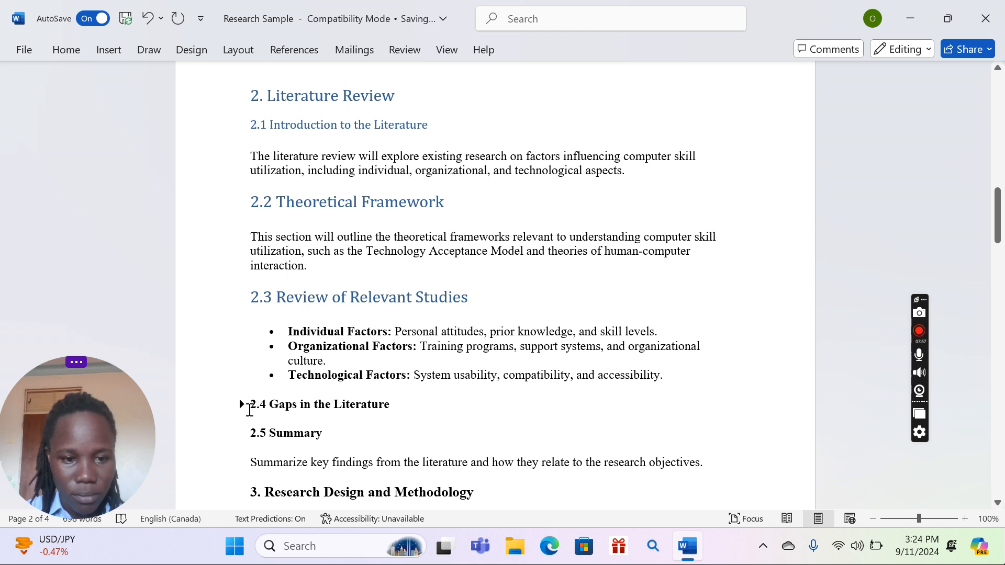
{"action": "left_click_drag", "start_coordinate": [250, 406], "coordinate": [378, 437]}
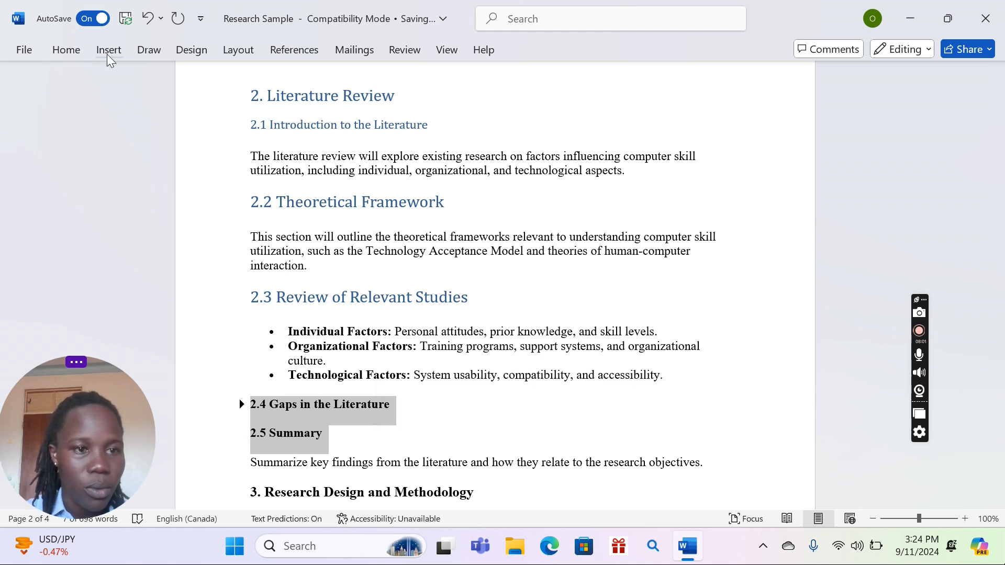
{"action": "left_click", "coordinate": [72, 53]}
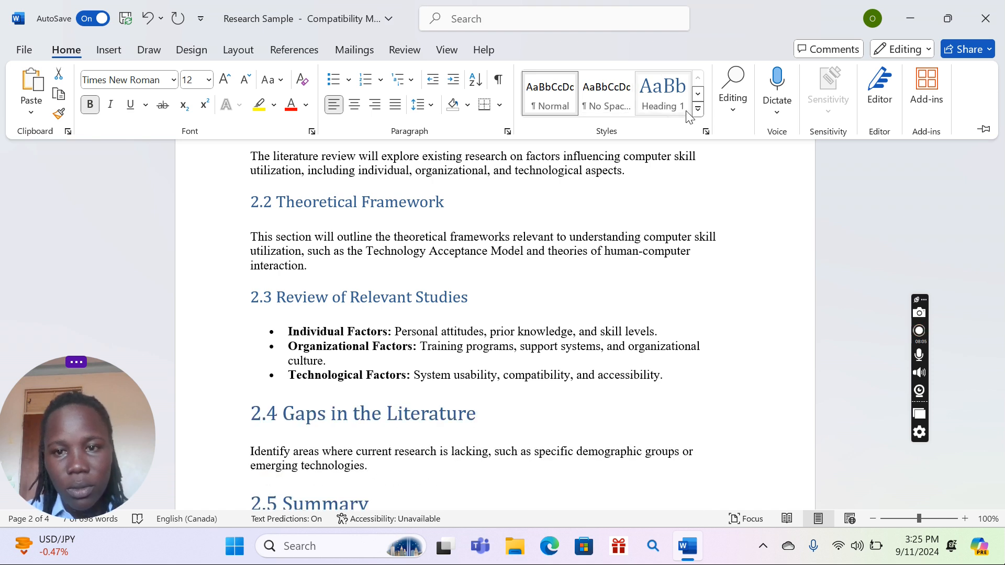
{"action": "left_click", "coordinate": [700, 111]}
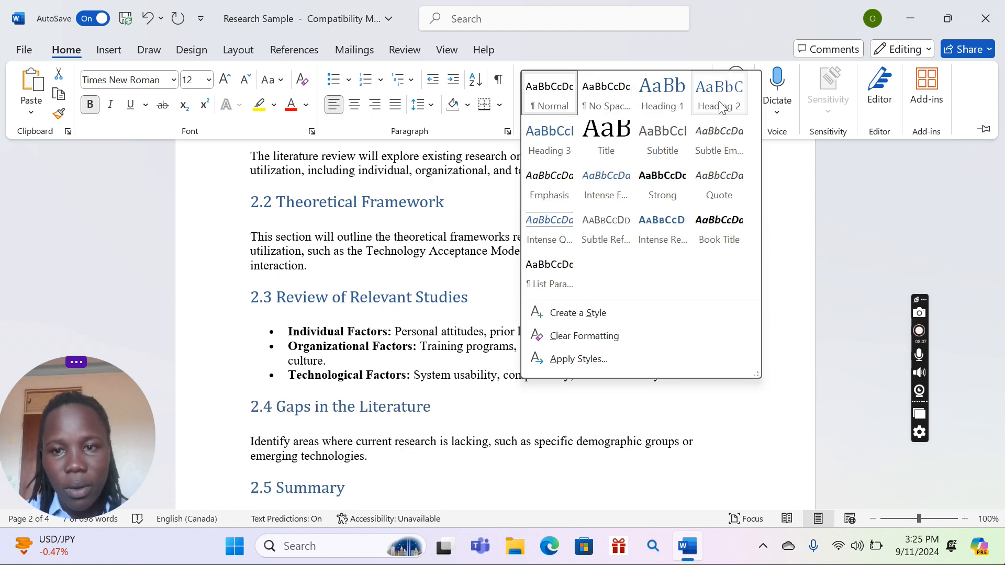
{"action": "left_click", "coordinate": [721, 104]}
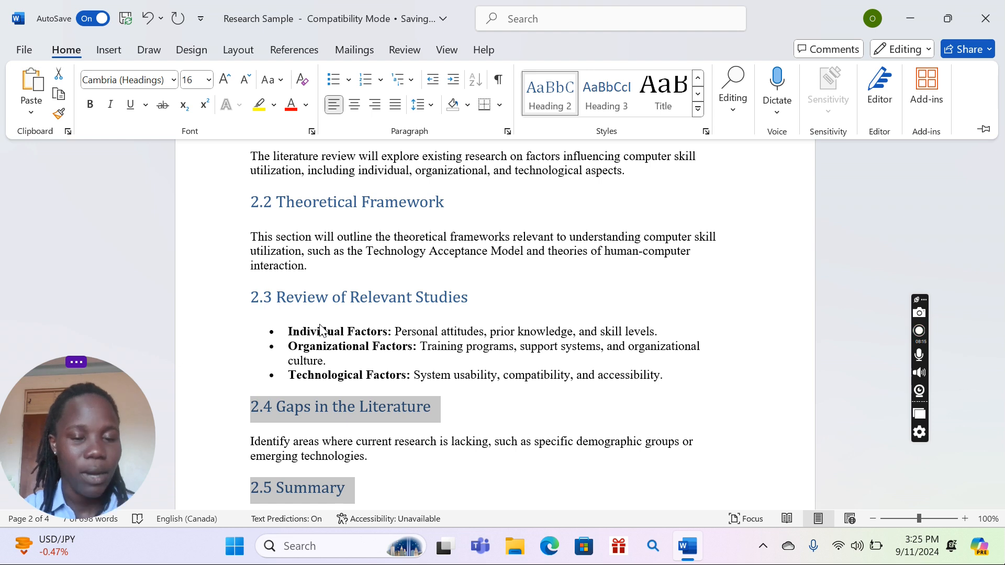
{"action": "left_click", "coordinate": [593, 305]}
Insert a page break directly before the "1. Introduction" heading at the start of the document.
{"action": "left_click_drag", "start_coordinate": [998, 236], "coordinate": [989, 109]}
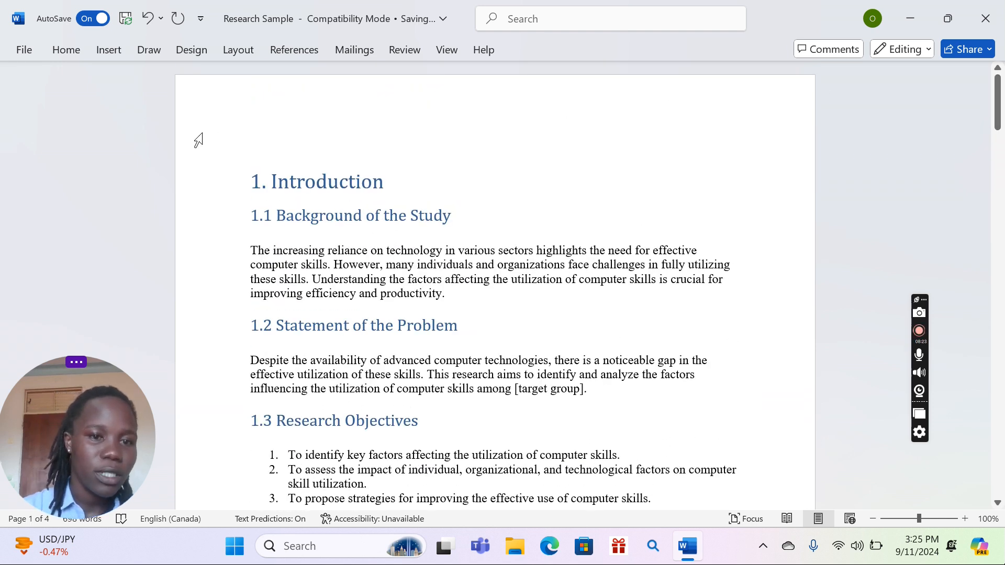
{"action": "double_click", "coordinate": [249, 144]}
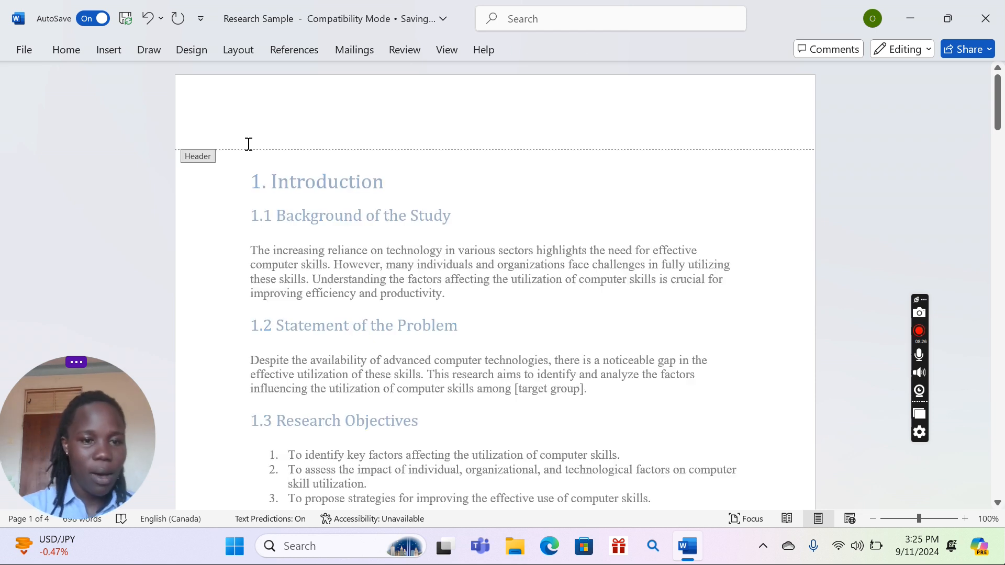
{"action": "triple_click", "coordinate": [244, 173]}
{"action": "double_click", "coordinate": [244, 173]}
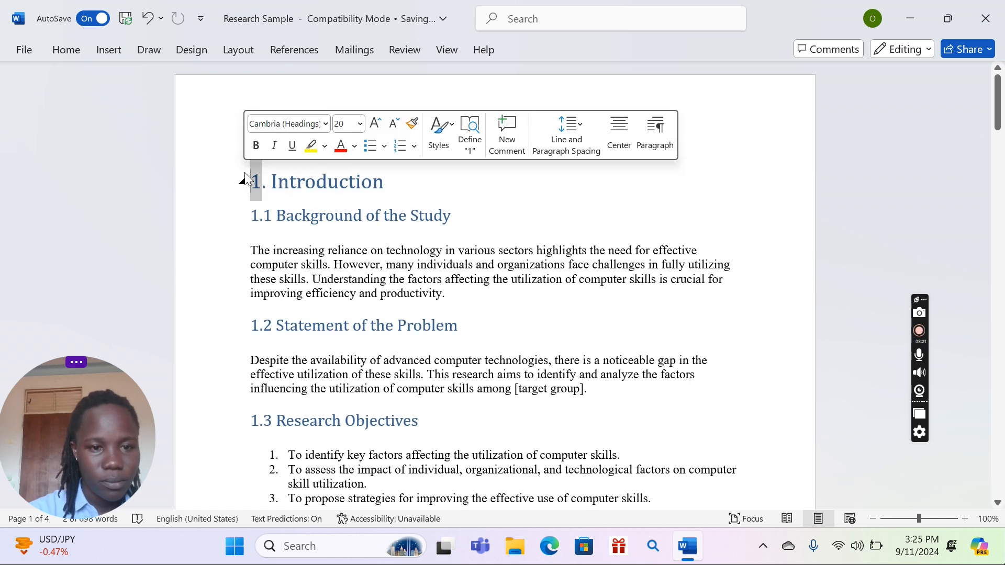
{"action": "left_click", "coordinate": [246, 179]}
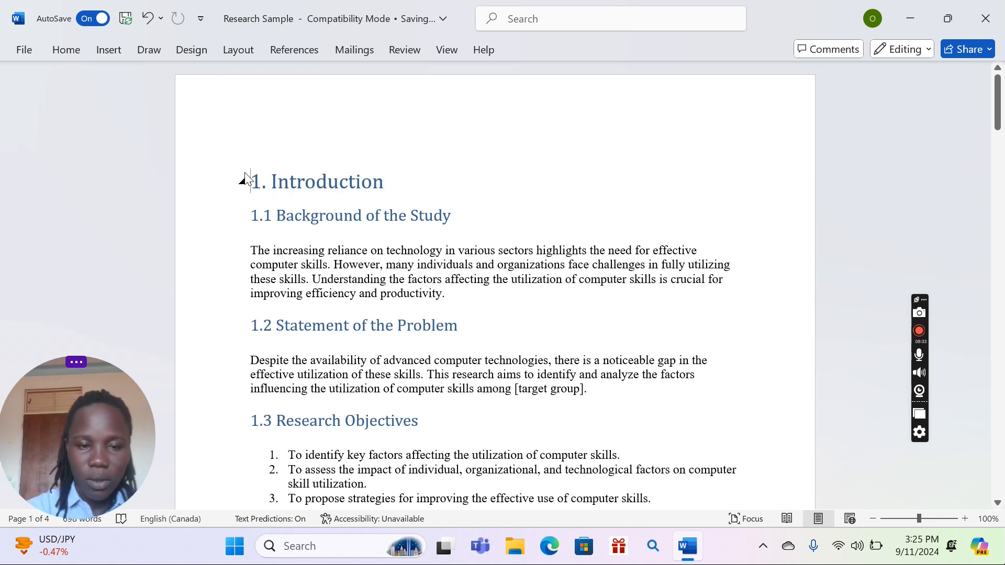
{"action": "left_click", "coordinate": [109, 49]}
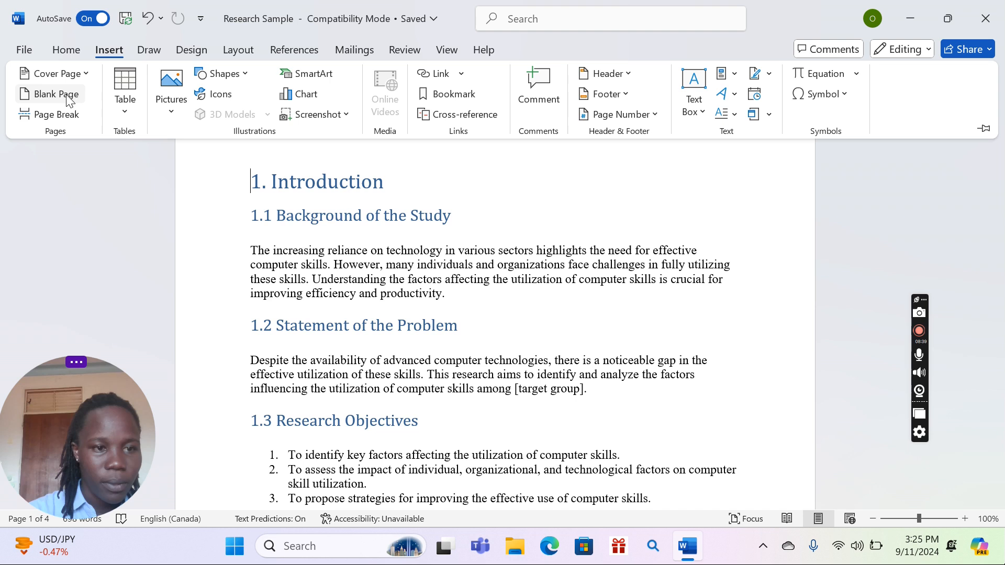
{"action": "left_click", "coordinate": [56, 115]}
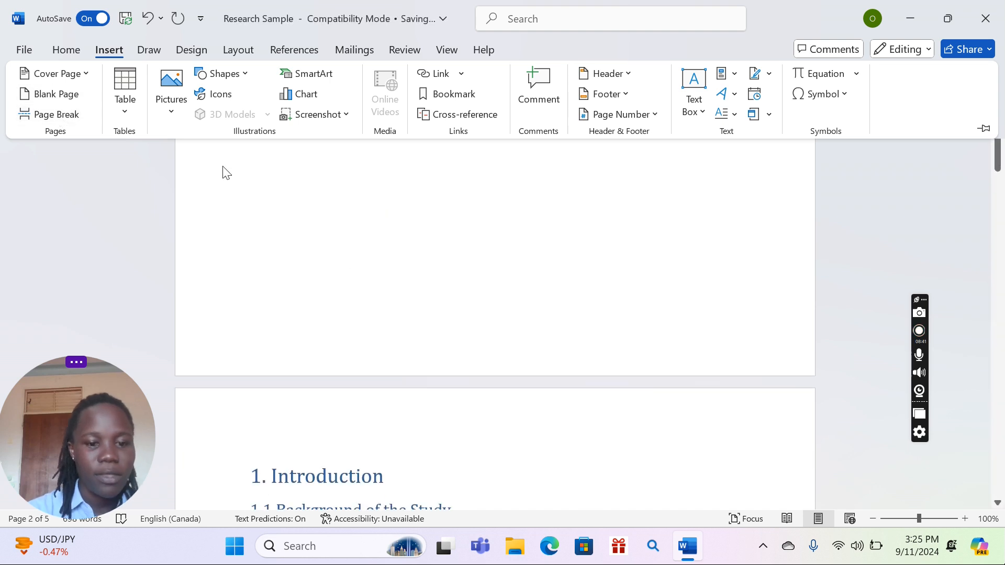
Insert an Automatic Table 1 table of contents on the empty first page before the Introduction.
{"action": "left_click", "coordinate": [374, 249]}
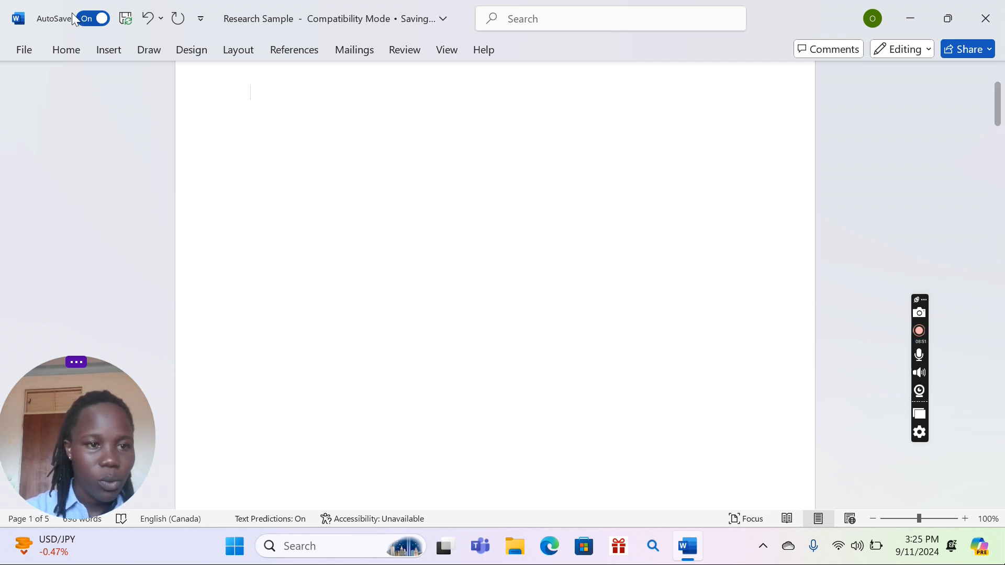
{"action": "left_click", "coordinate": [284, 48]}
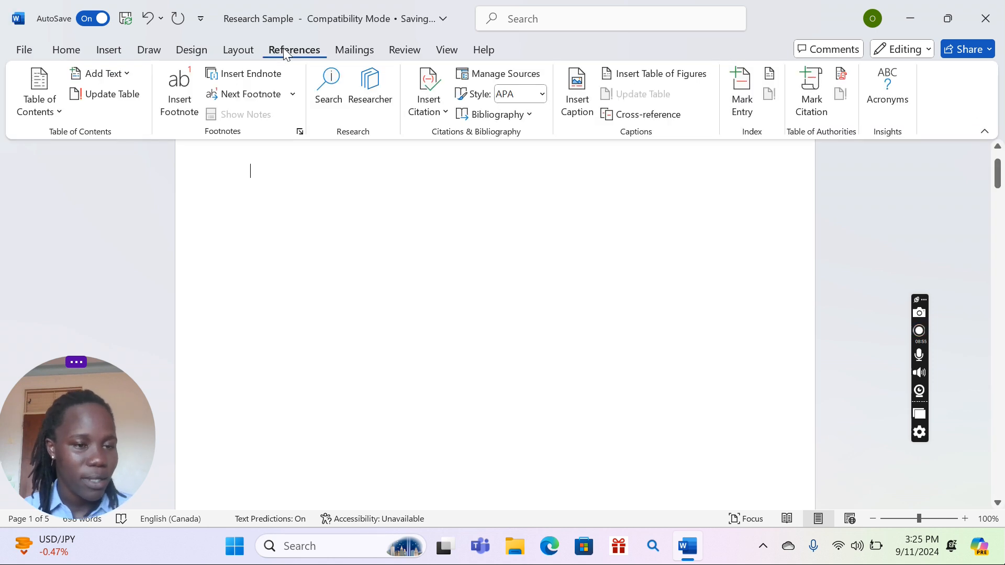
{"action": "left_click", "coordinate": [34, 105]}
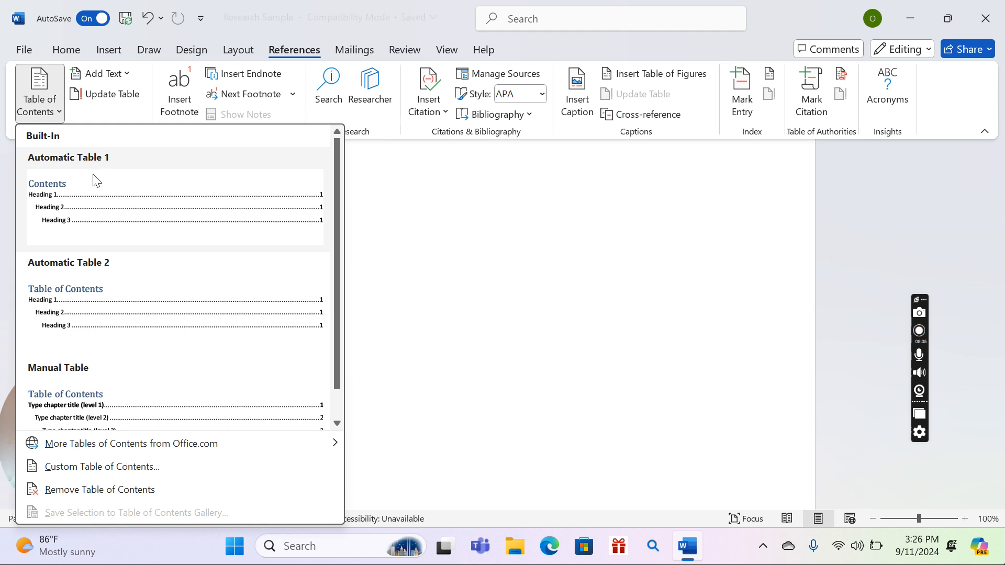
{"action": "left_click", "coordinate": [62, 164]}
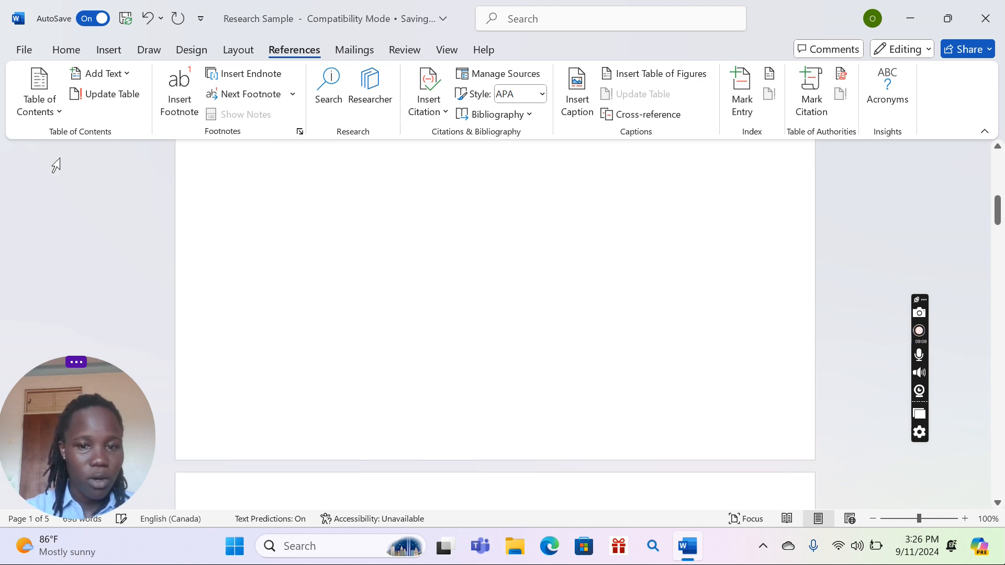
{"action": "left_click_drag", "start_coordinate": [999, 212], "coordinate": [933, 212]}
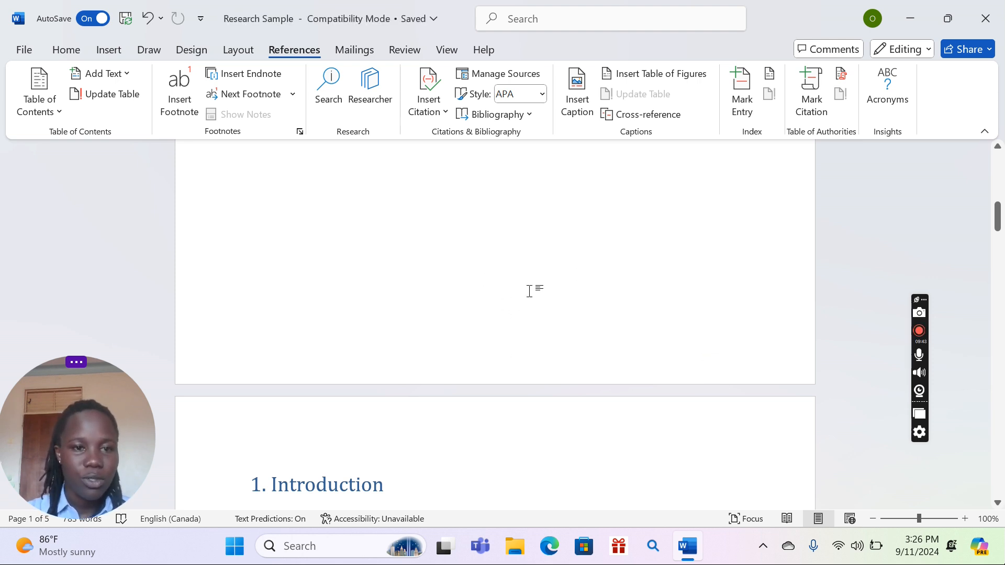
Set the line spacing of the paragraph under "1.1 Background of the Study" to 1.5.
{"action": "left_click_drag", "start_coordinate": [998, 230], "coordinate": [986, 251]}
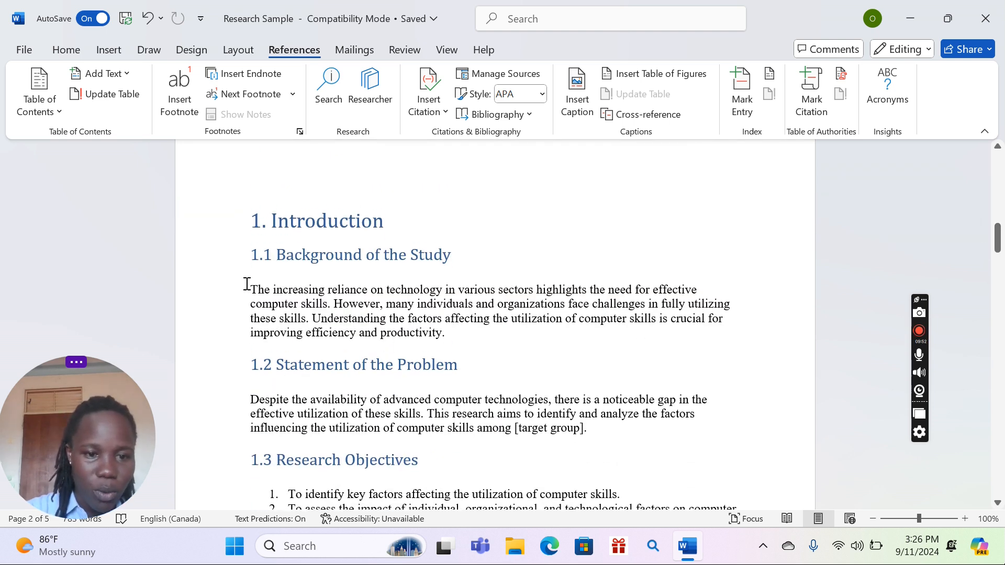
{"action": "left_click_drag", "start_coordinate": [248, 285], "coordinate": [445, 328]}
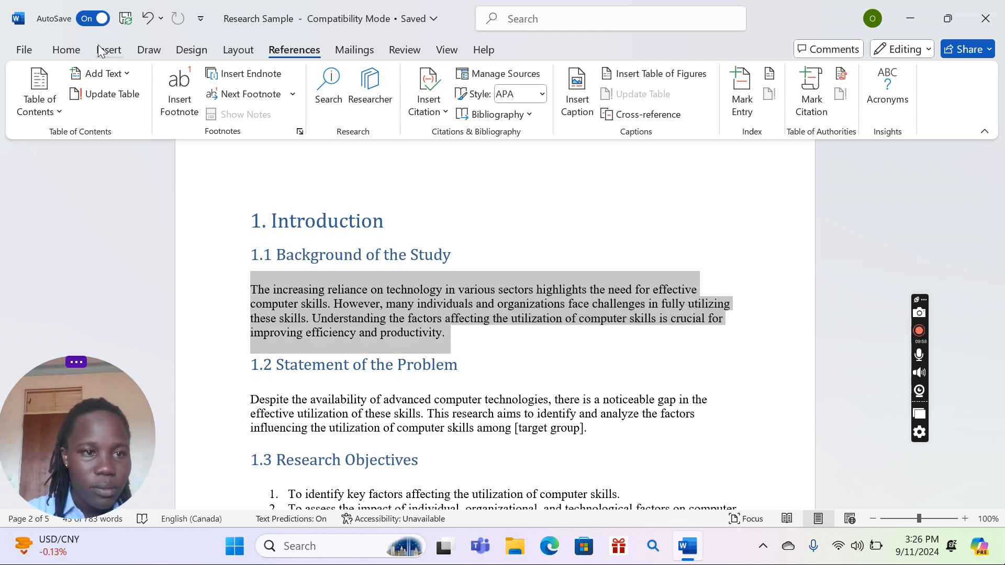
{"action": "left_click", "coordinate": [63, 53]}
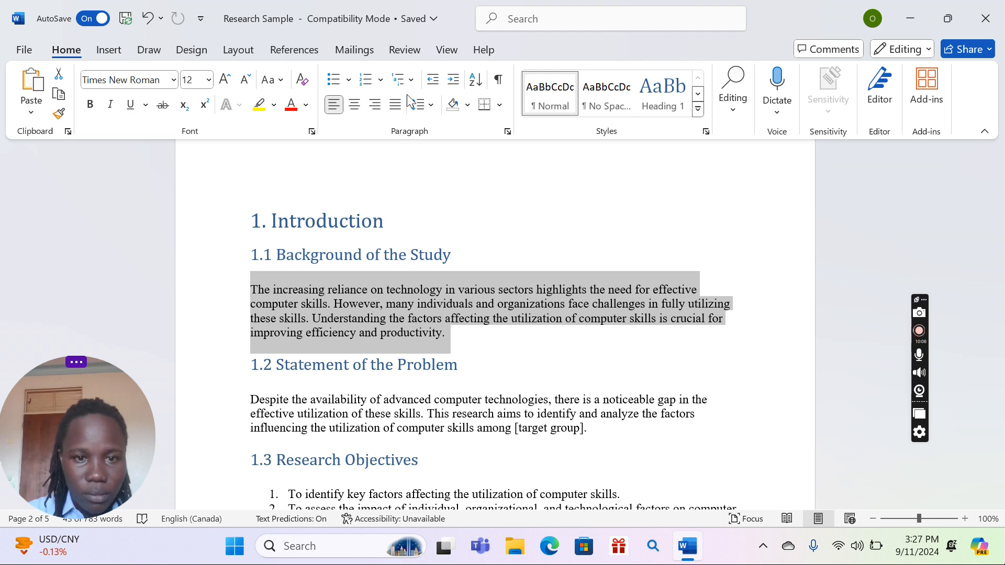
{"action": "left_click", "coordinate": [431, 107]}
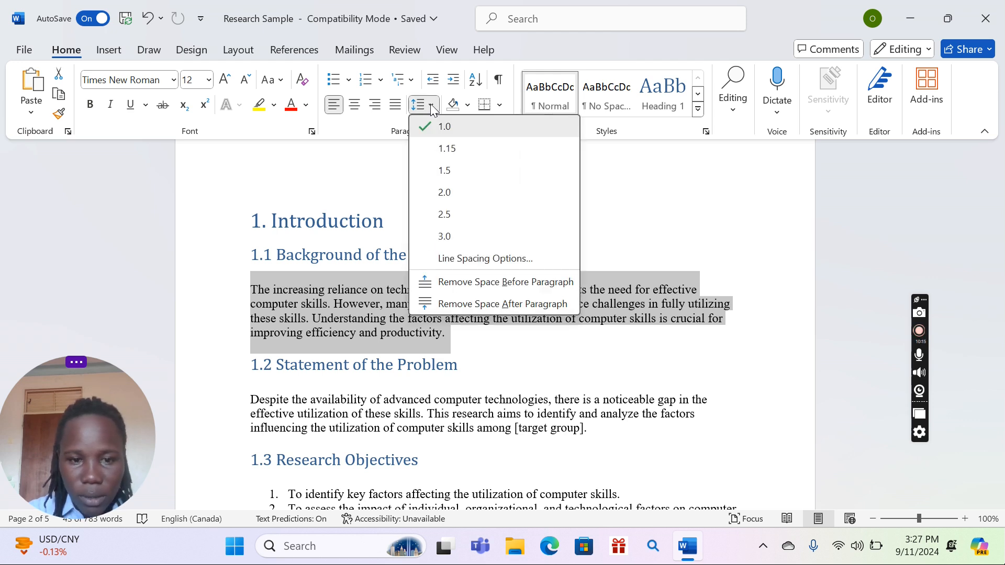
{"action": "left_click", "coordinate": [452, 176]}
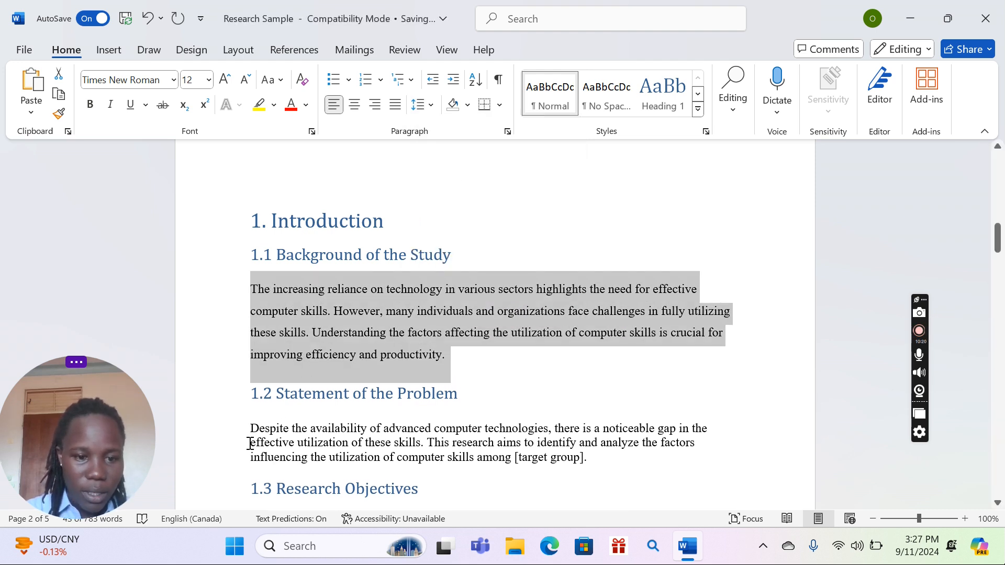
Set the line spacing of the paragraph under "1.2 Statement of the Problem" to 1.5.
{"action": "left_click_drag", "start_coordinate": [250, 432], "coordinate": [666, 477]}
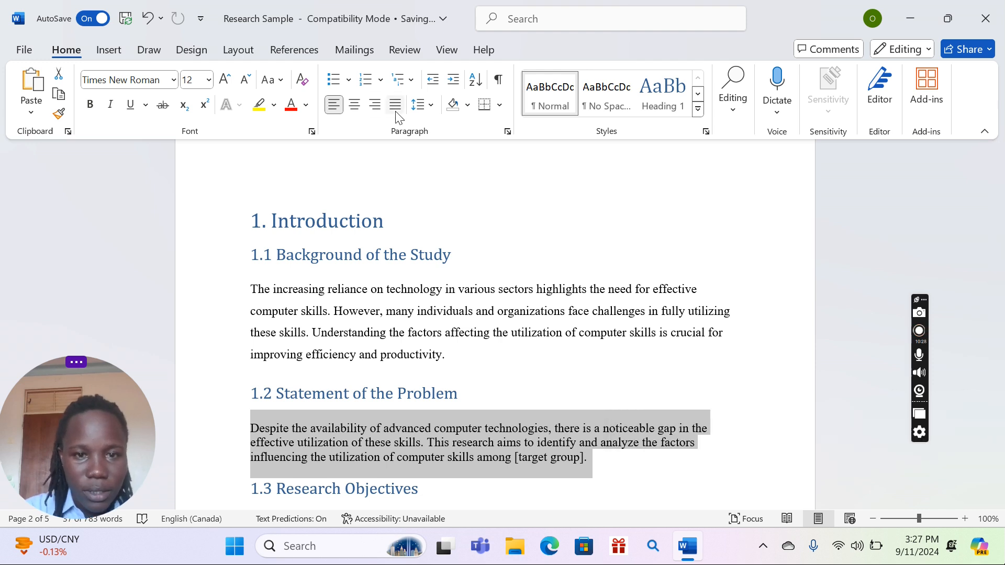
{"action": "left_click", "coordinate": [429, 105]}
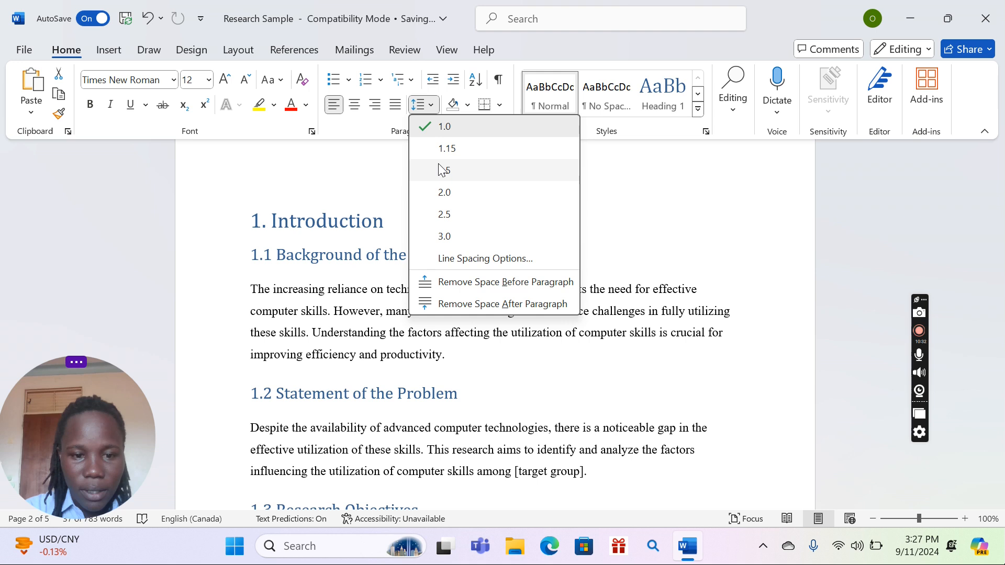
{"action": "left_click", "coordinate": [442, 170]}
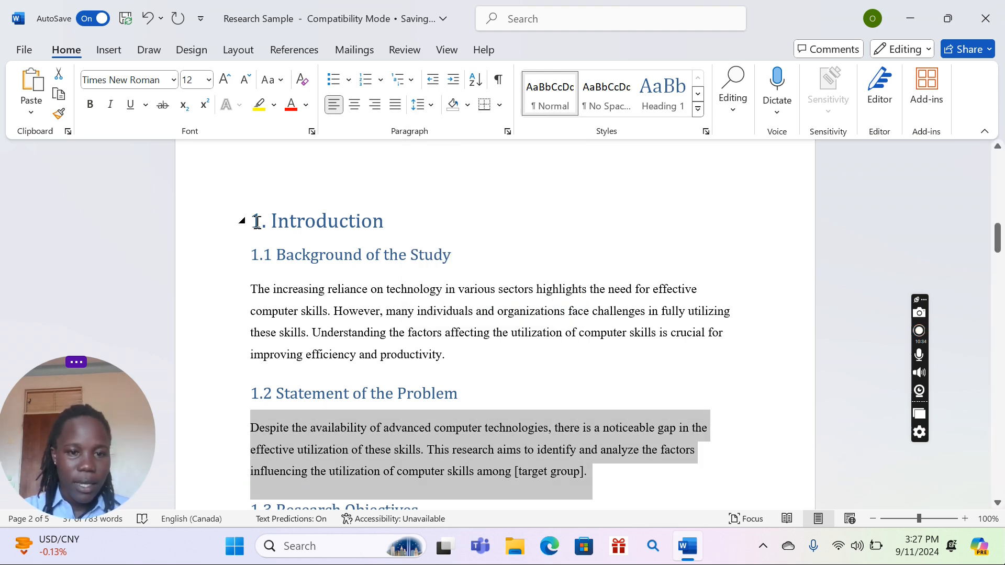
Bold the "1. Introduction" and "1.1 Background of the Study" headings, plus the text from "1.2 Statement of the Problem" through "advanced computer".
{"action": "left_click_drag", "start_coordinate": [250, 218], "coordinate": [466, 260]}
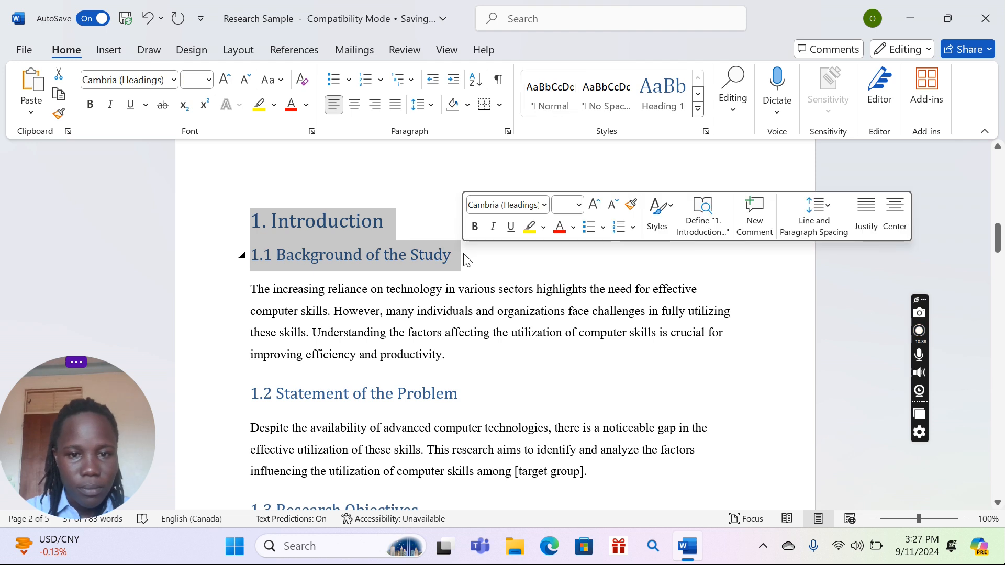
{"action": "left_click", "coordinate": [475, 226]}
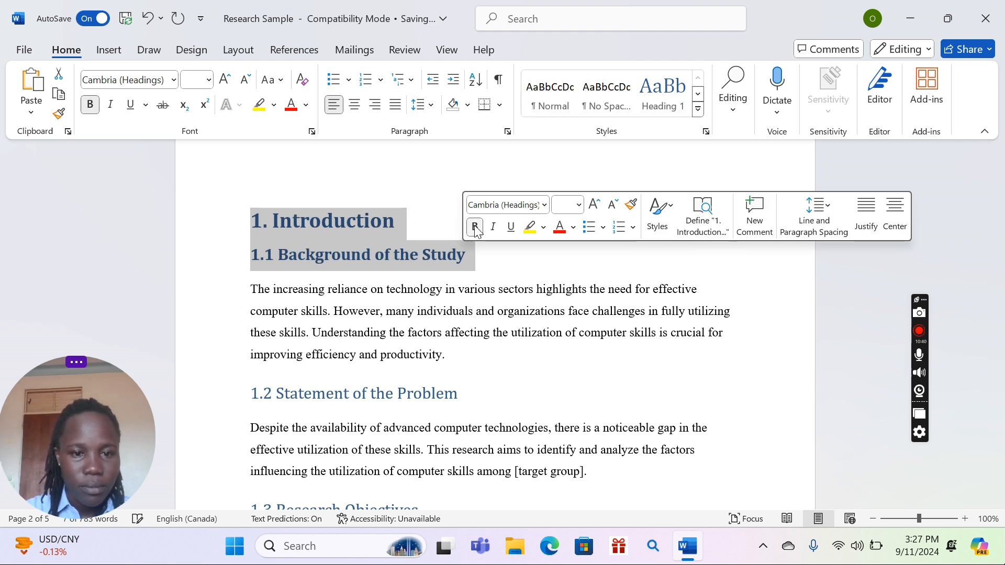
{"action": "left_click", "coordinate": [413, 207]}
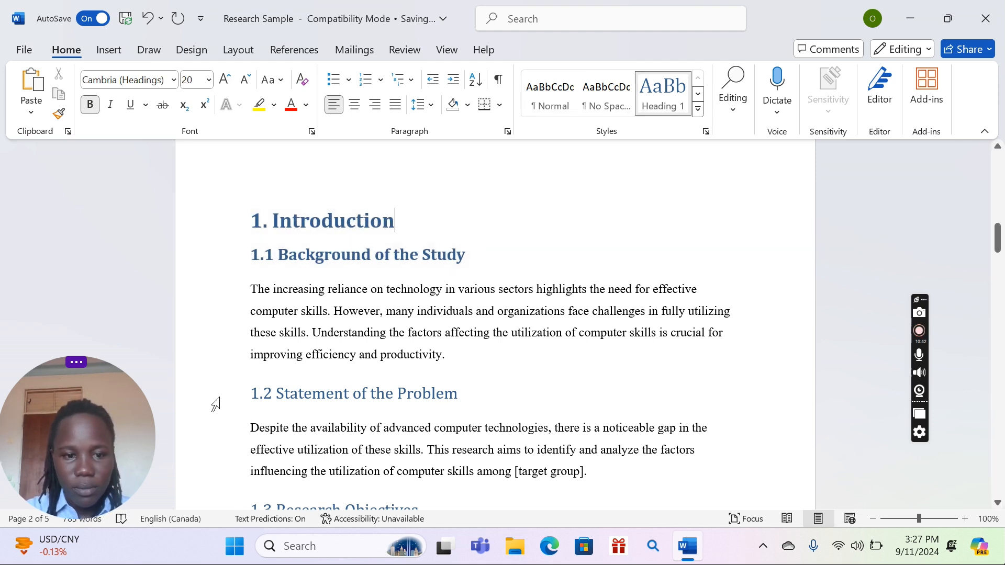
{"action": "left_click_drag", "start_coordinate": [255, 394], "coordinate": [482, 431]}
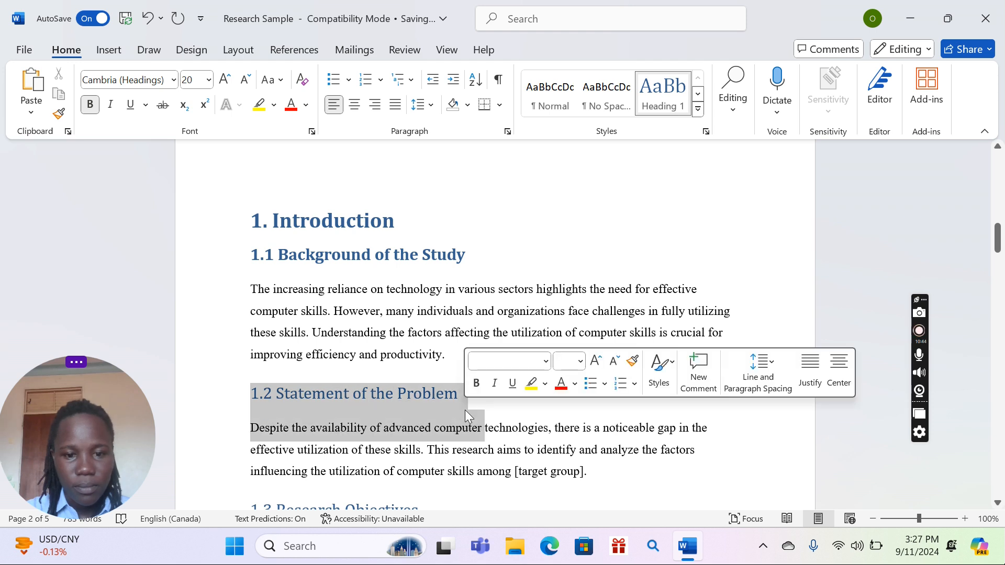
{"action": "left_click", "coordinate": [476, 382]}
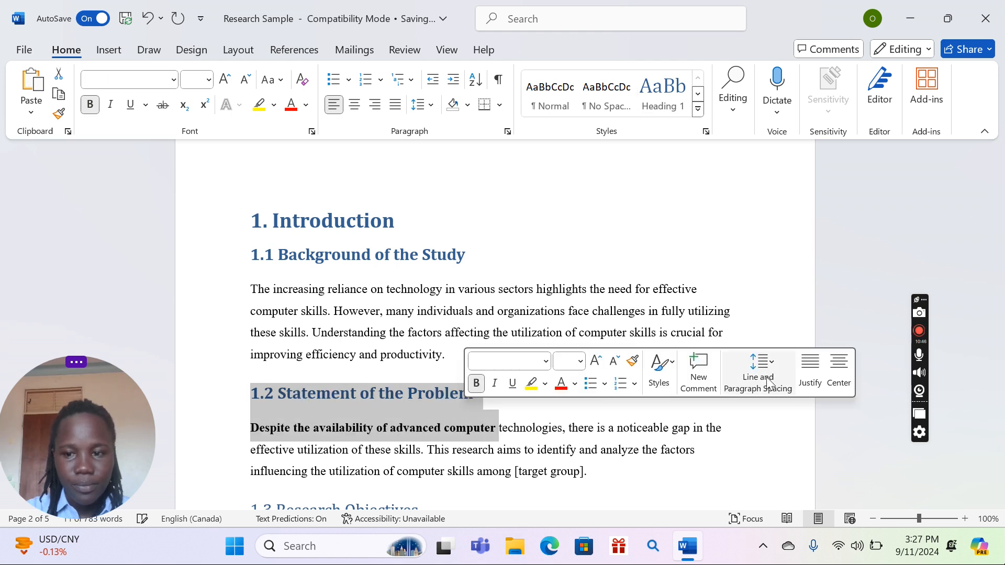
Bold the "1.7 Scope and Delimitations" and "2. Literature Review" headings, plus the text from "2.2 Theoretical Framework" through "outline the theoretical".
{"action": "left_click_drag", "start_coordinate": [997, 239], "coordinate": [997, 304]}
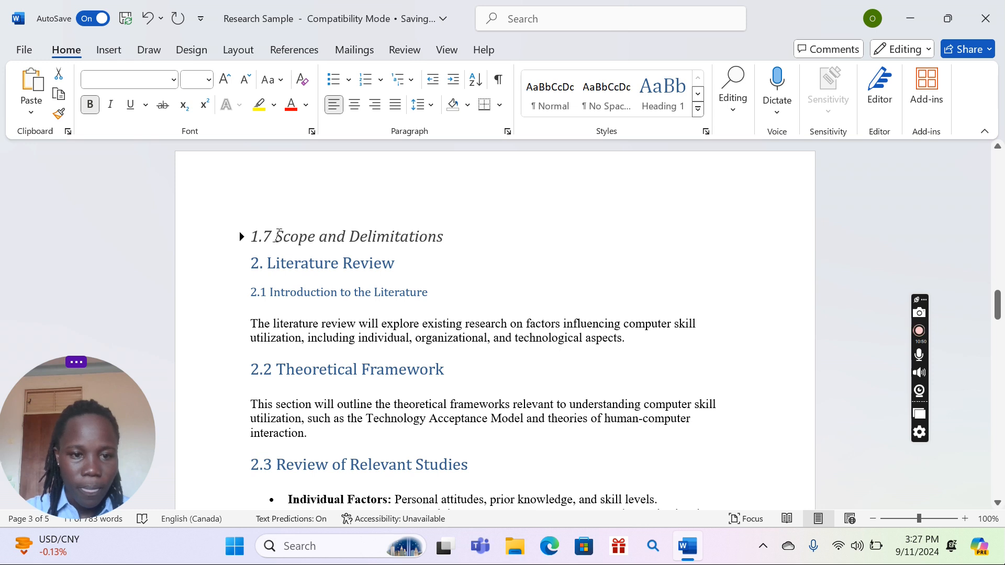
{"action": "left_click_drag", "start_coordinate": [250, 233], "coordinate": [421, 266]}
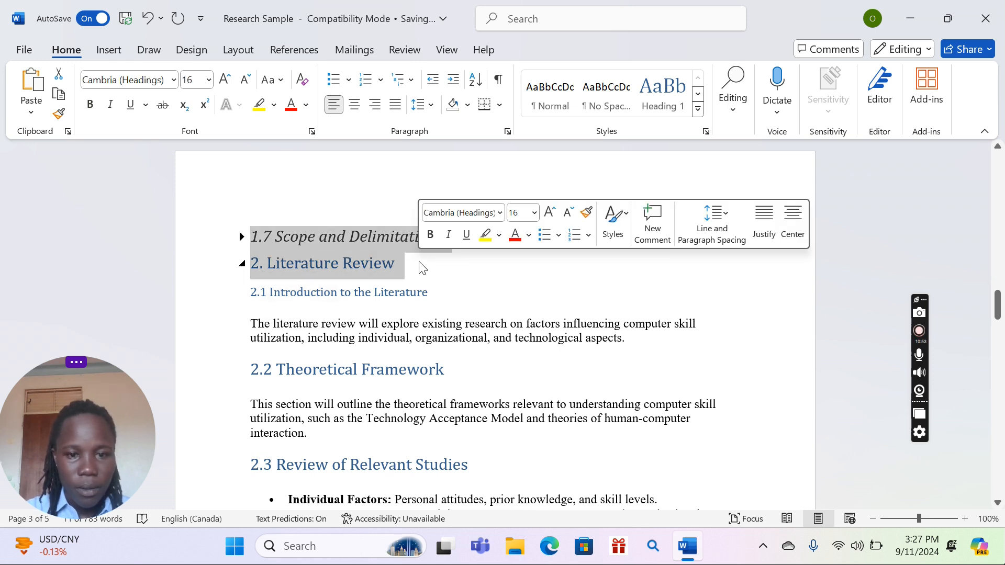
{"action": "left_click", "coordinate": [431, 235]}
{"action": "left_click_drag", "start_coordinate": [247, 370], "coordinate": [452, 388]}
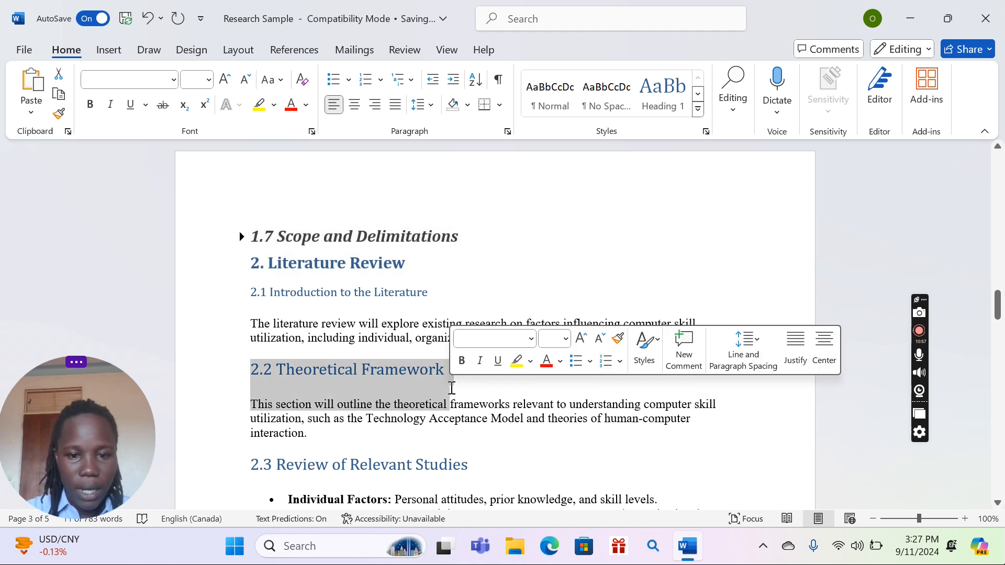
{"action": "left_click", "coordinate": [461, 360]}
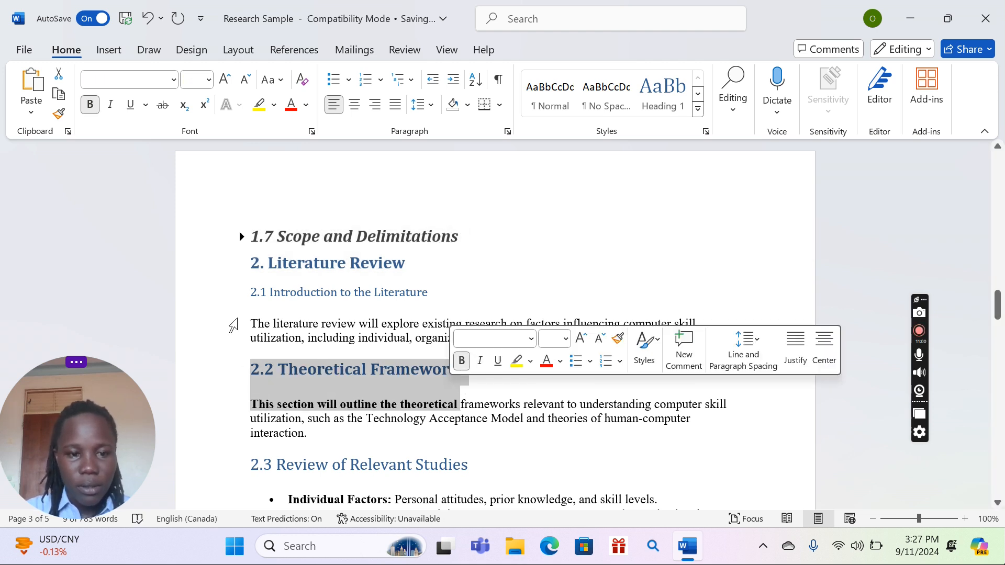
Set line spacing to 1.5 from the paragraph under "2.1 Introduction to the Literature" through the "3.3 Data Collection Methods" heading.
{"action": "left_click_drag", "start_coordinate": [246, 321], "coordinate": [442, 426]}
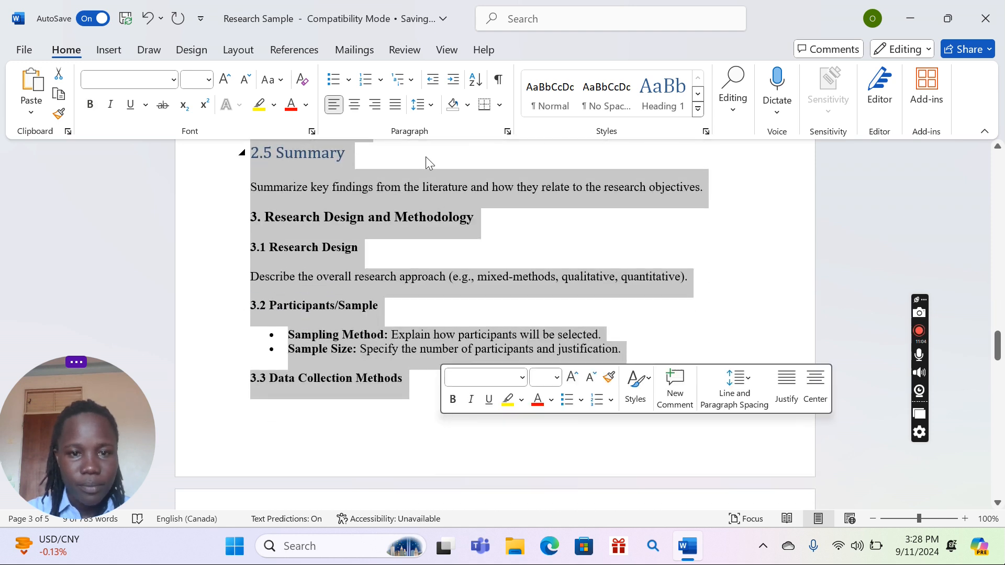
{"action": "left_click", "coordinate": [432, 106]}
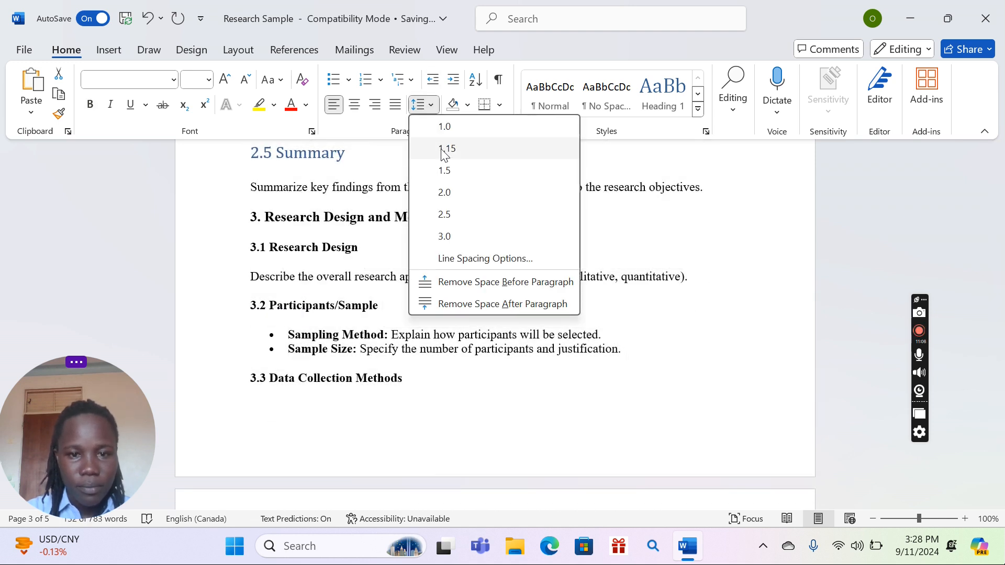
{"action": "left_click", "coordinate": [448, 176]}
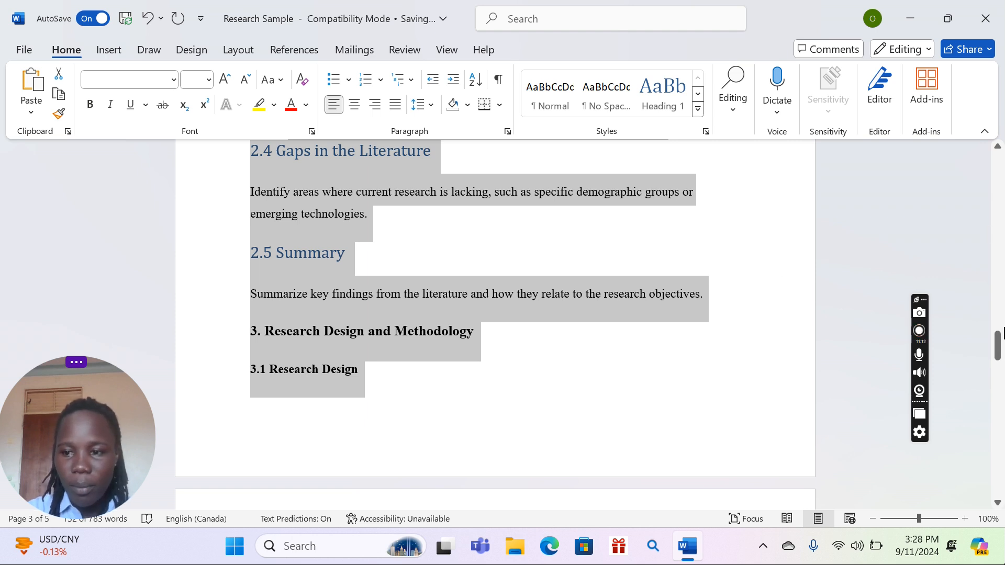
Select the whole document and update the entire table of contents, not only its page numbers.
{"action": "left_click_drag", "start_coordinate": [996, 340], "coordinate": [989, 155]}
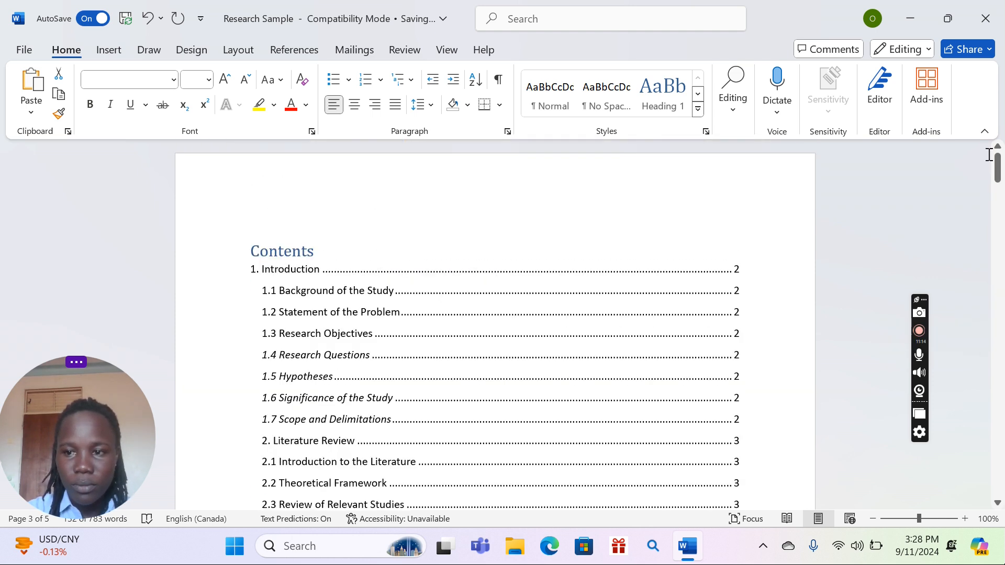
{"action": "left_click", "coordinate": [251, 257]}
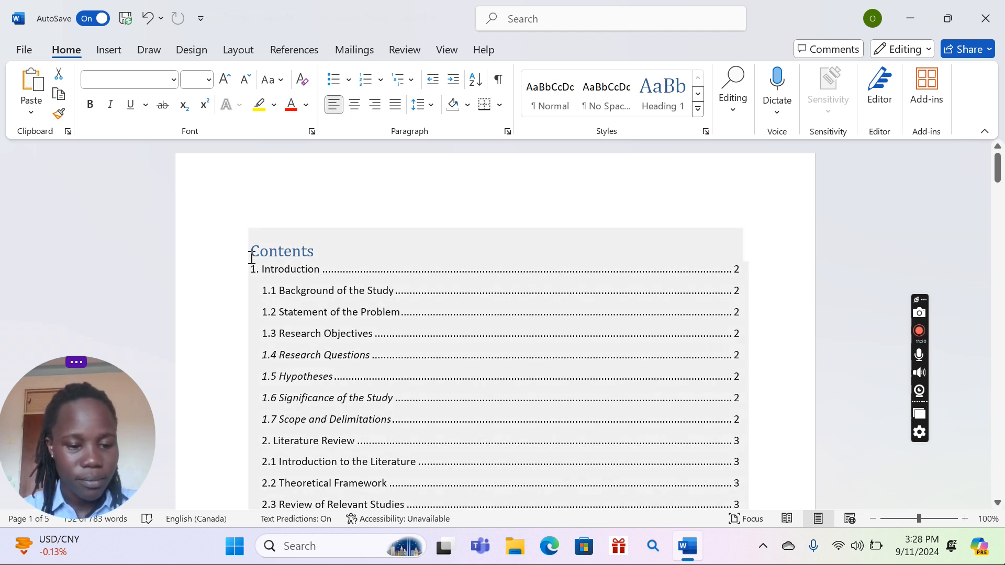
{"action": "key", "text": "ctrl+a"}
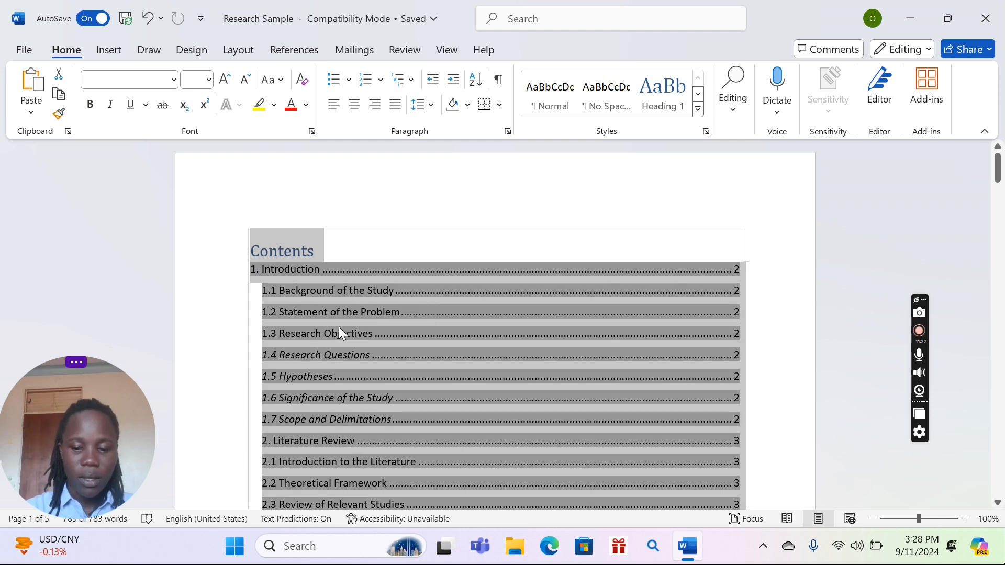
{"action": "right_click", "coordinate": [339, 330]}
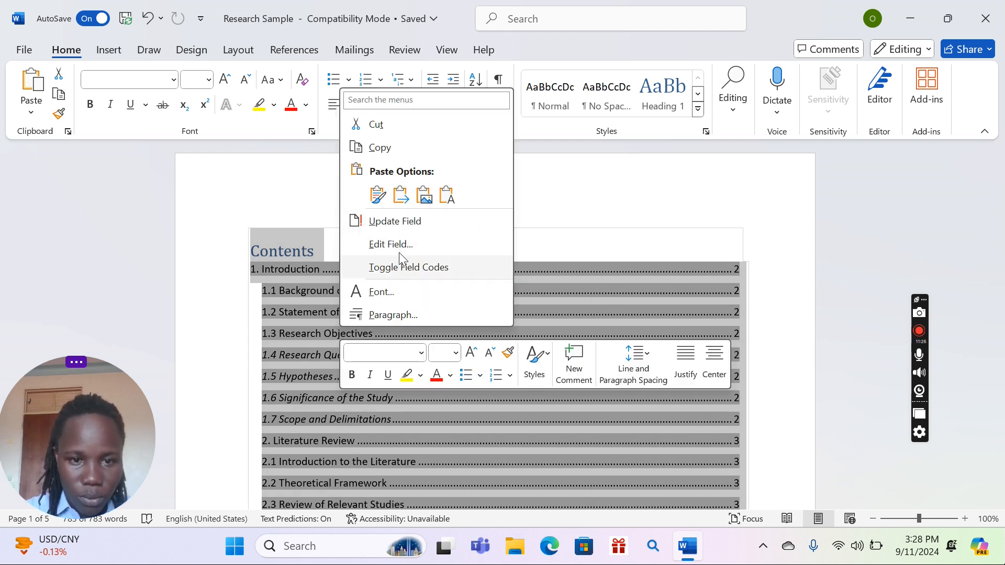
{"action": "left_click", "coordinate": [422, 225]}
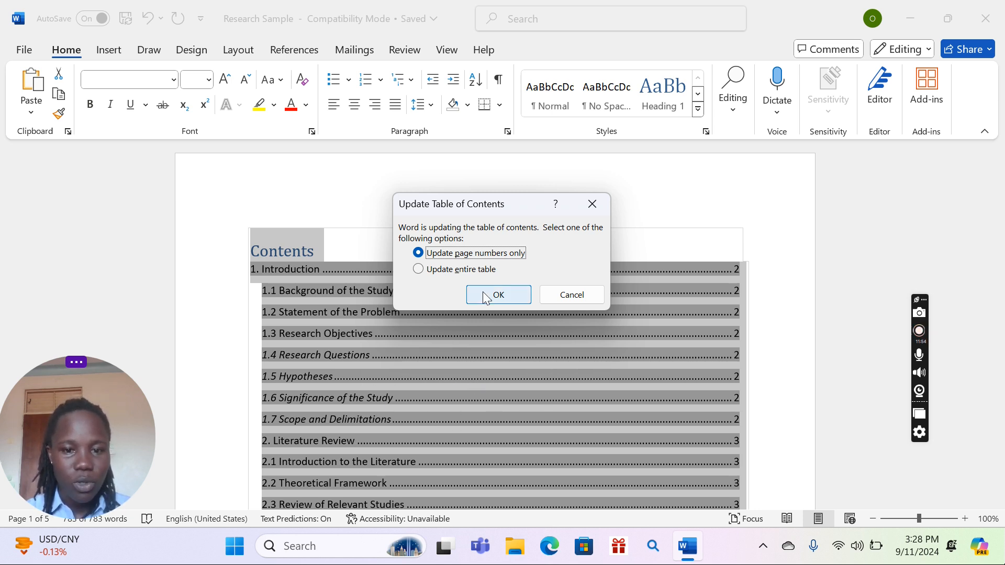
{"action": "left_click", "coordinate": [419, 269]}
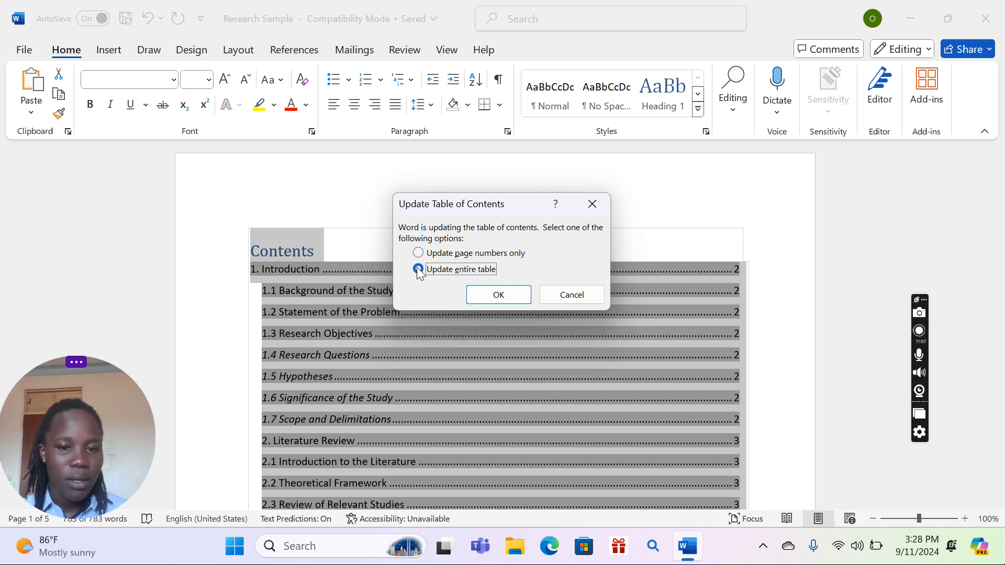
{"action": "left_click", "coordinate": [511, 298]}
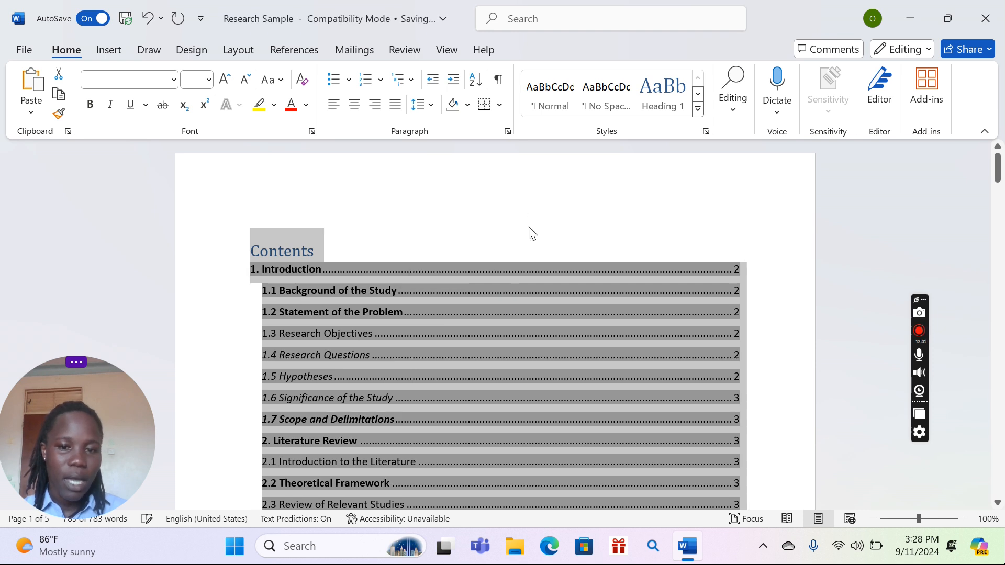
{"action": "left_click", "coordinate": [766, 418]}
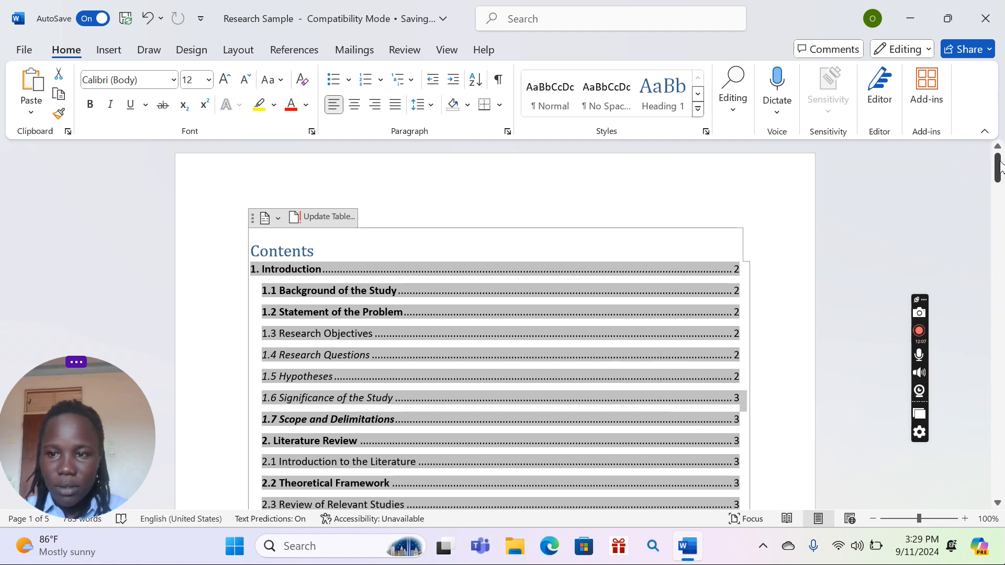
Review the updated table of contents from "1. Introduction" through "7. Appendices", checking its entries and page numbers.
{"action": "left_click_drag", "start_coordinate": [998, 168], "coordinate": [1003, 229]}
{"action": "left_click_drag", "start_coordinate": [1002, 204], "coordinate": [1002, 183]}
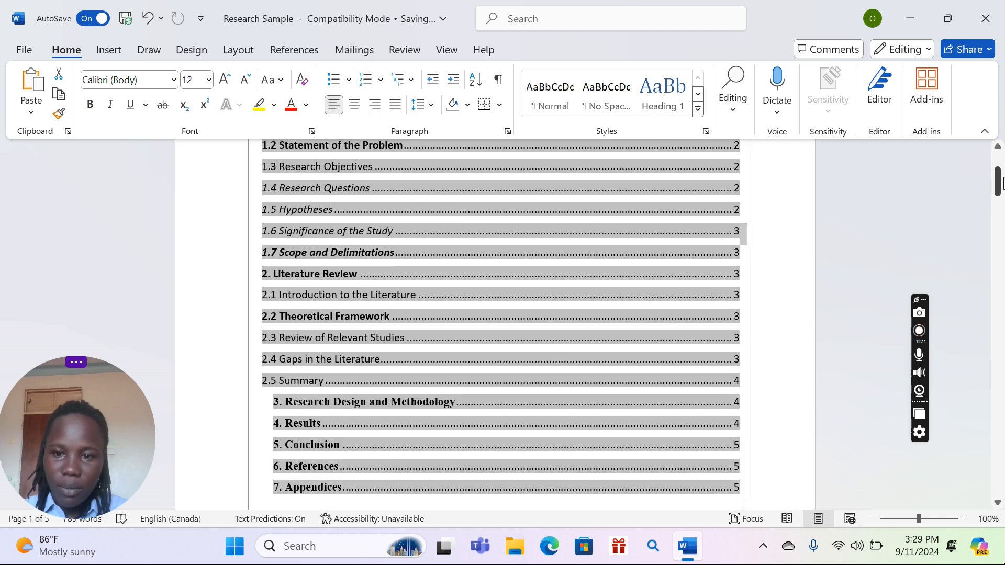
{"action": "left_click", "coordinate": [254, 449]}
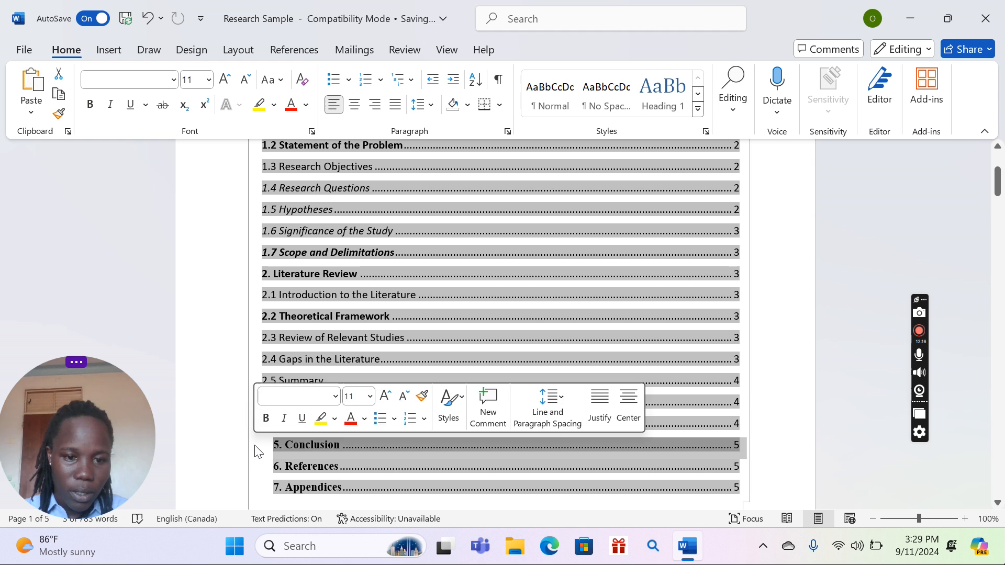
{"action": "left_click", "coordinate": [191, 342]}
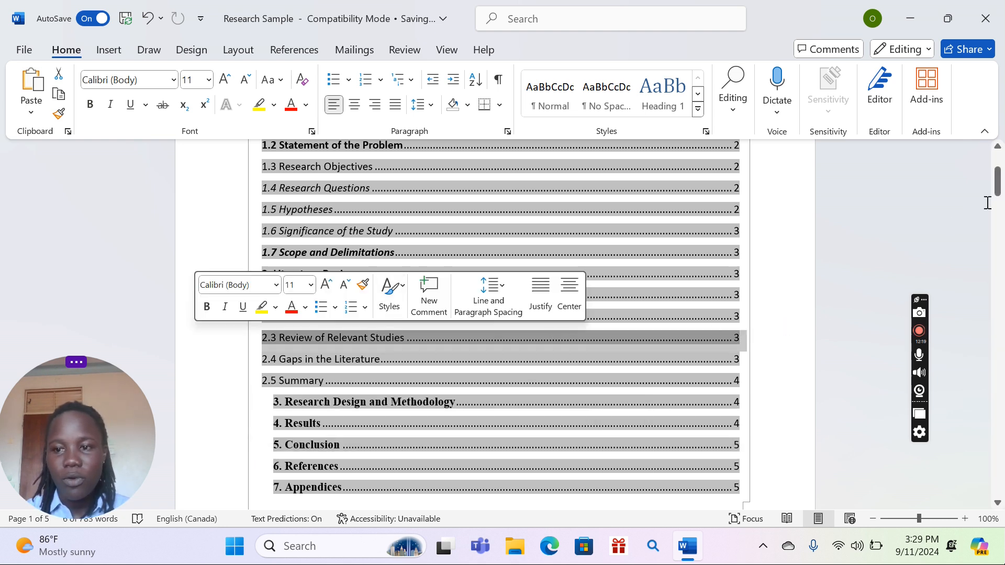
{"action": "left_click_drag", "start_coordinate": [1001, 191], "coordinate": [964, 183]}
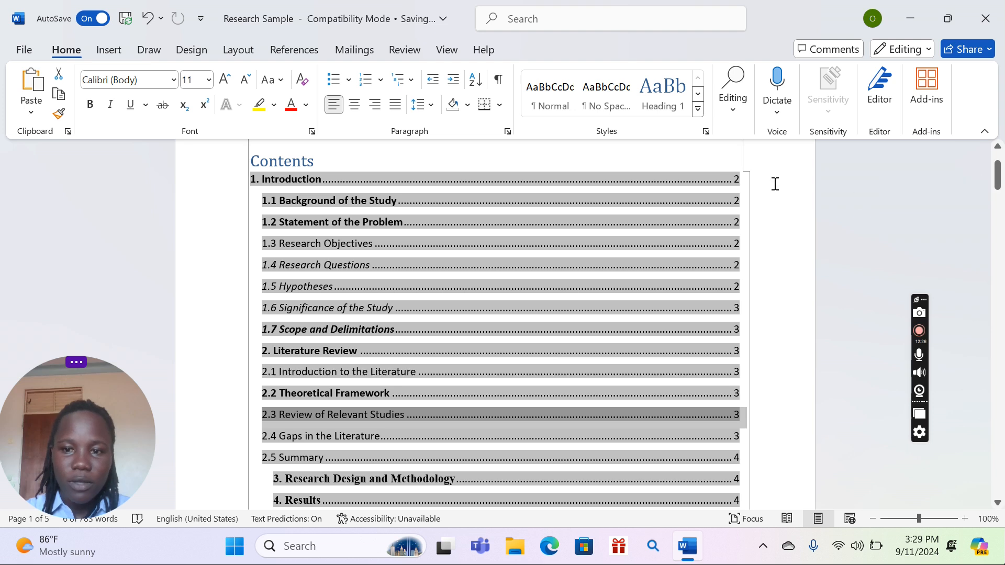
{"action": "double_click", "coordinate": [714, 154]}
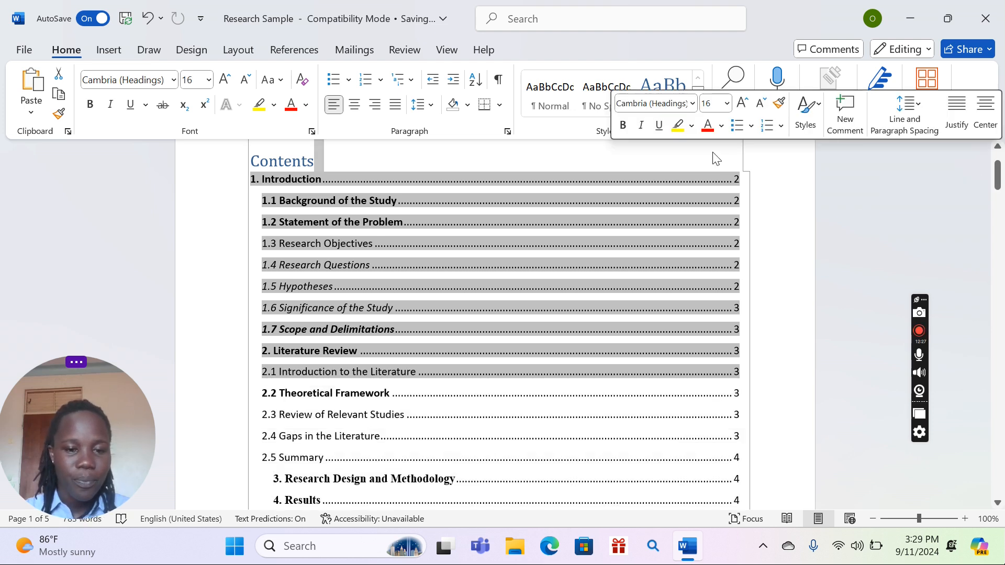
{"action": "left_click", "coordinate": [713, 153]}
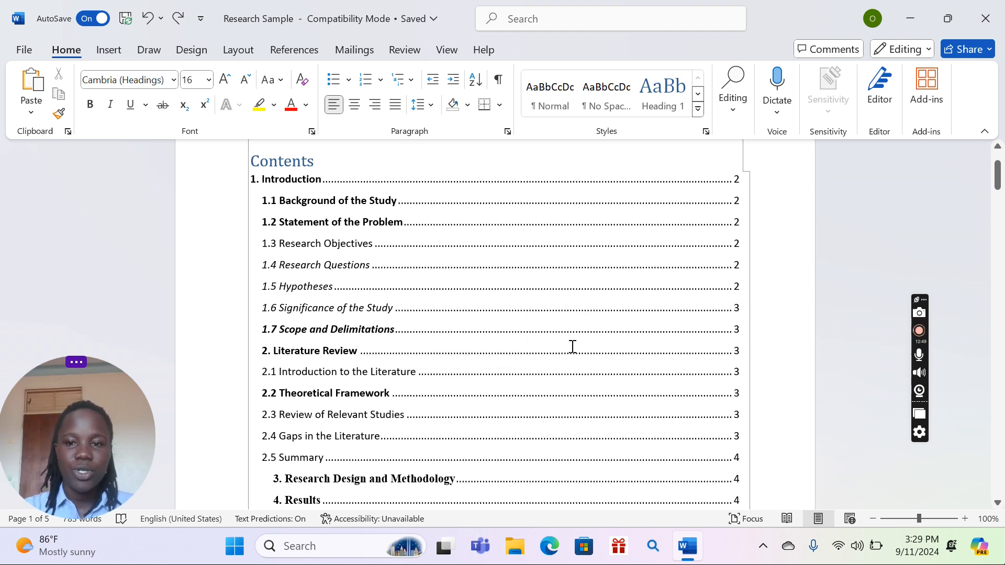
{"action": "scroll", "coordinate": [572, 346], "scroll_direction": "down", "scroll_amount": 2}
{"action": "scroll", "coordinate": [572, 346], "scroll_direction": "up", "scroll_amount": 2}
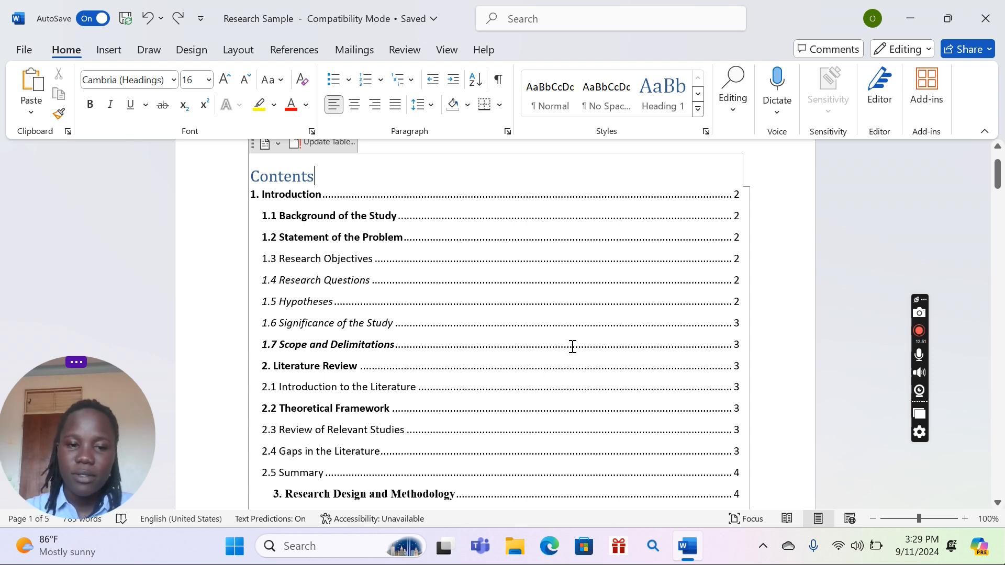
{"action": "key", "text": "alt+Tab"}
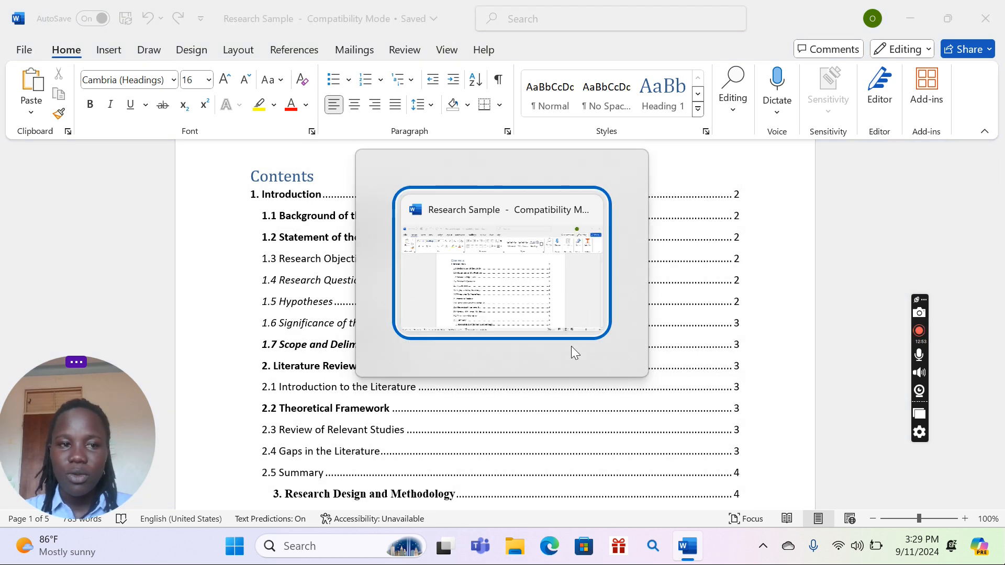